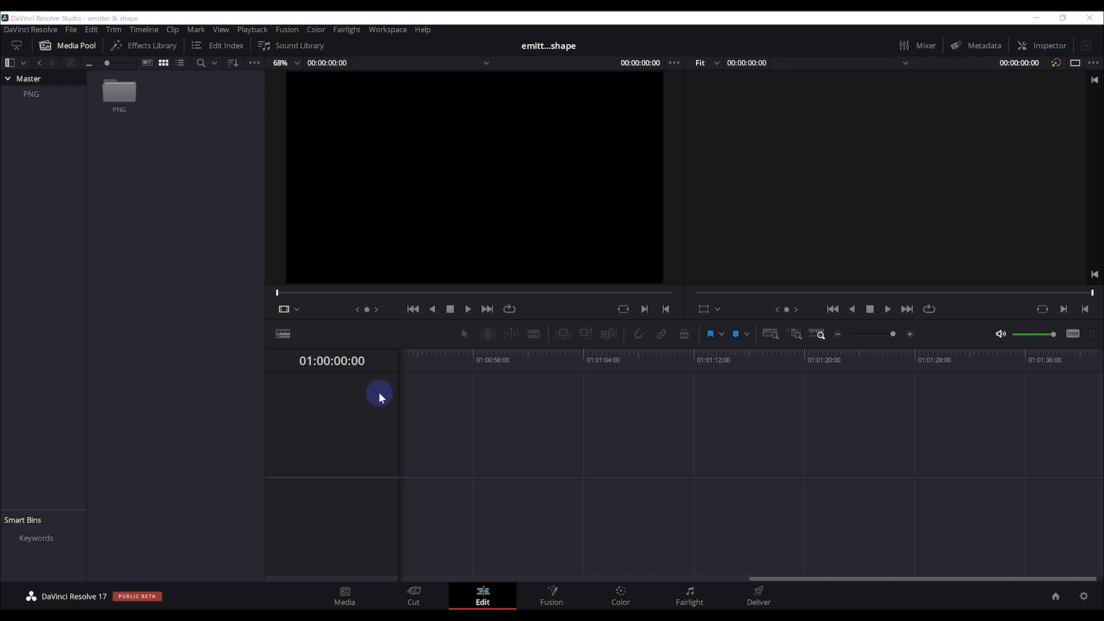
# Step: Create the 'Fusion Composition 1' clip in the Media Pool and switch to the Fusion page
pyautogui.rightClick(184, 162)
pyautogui.moveTo(191, 167)
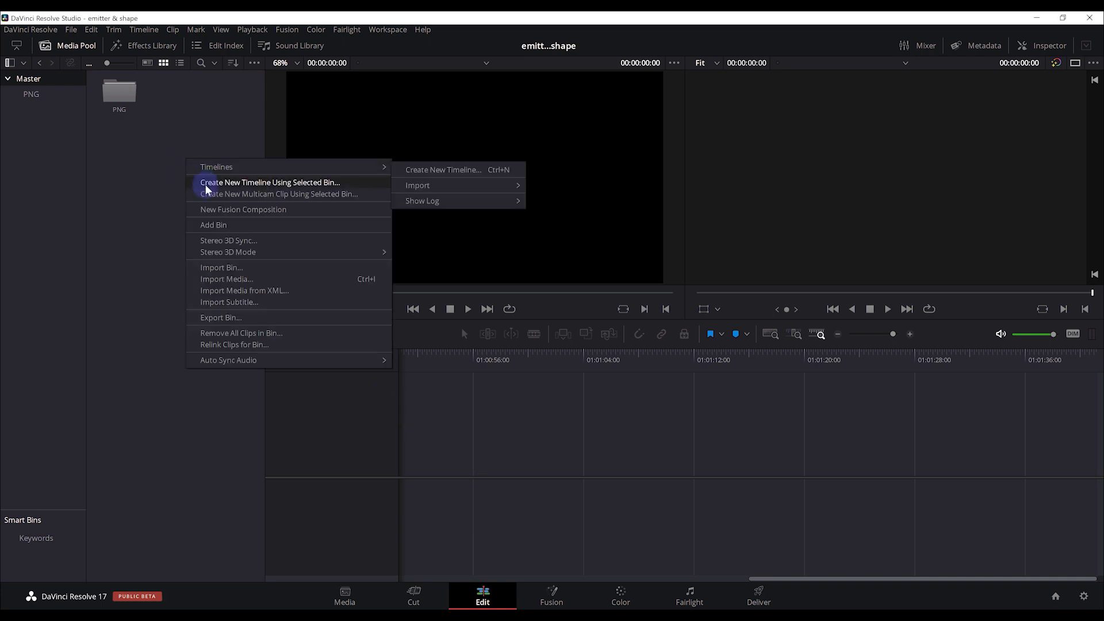
pyautogui.click(217, 210)
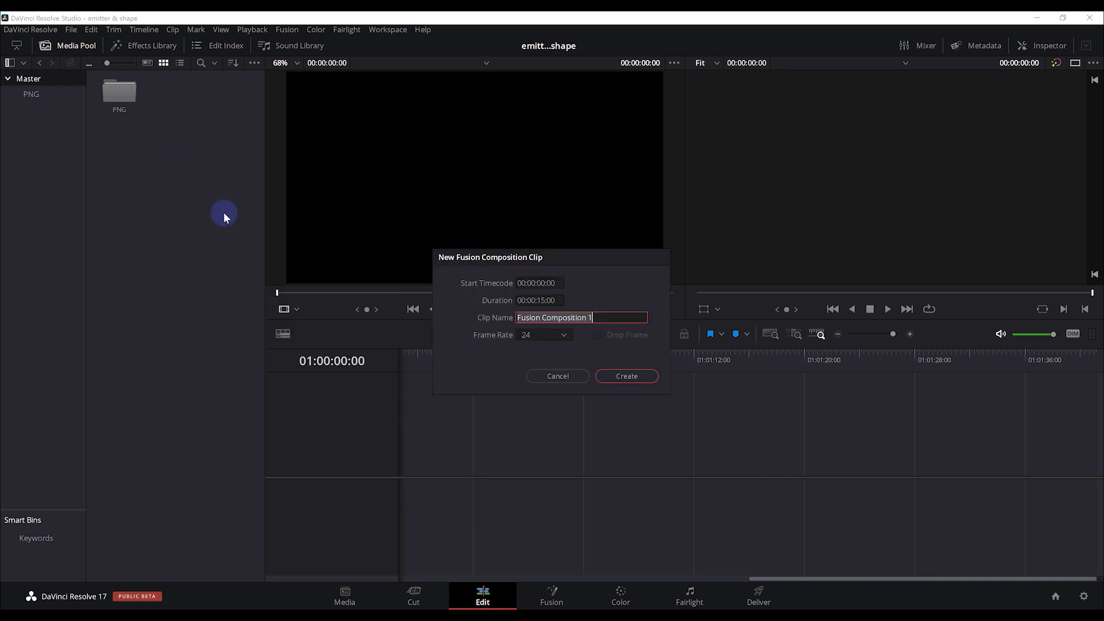
pyautogui.click(610, 375)
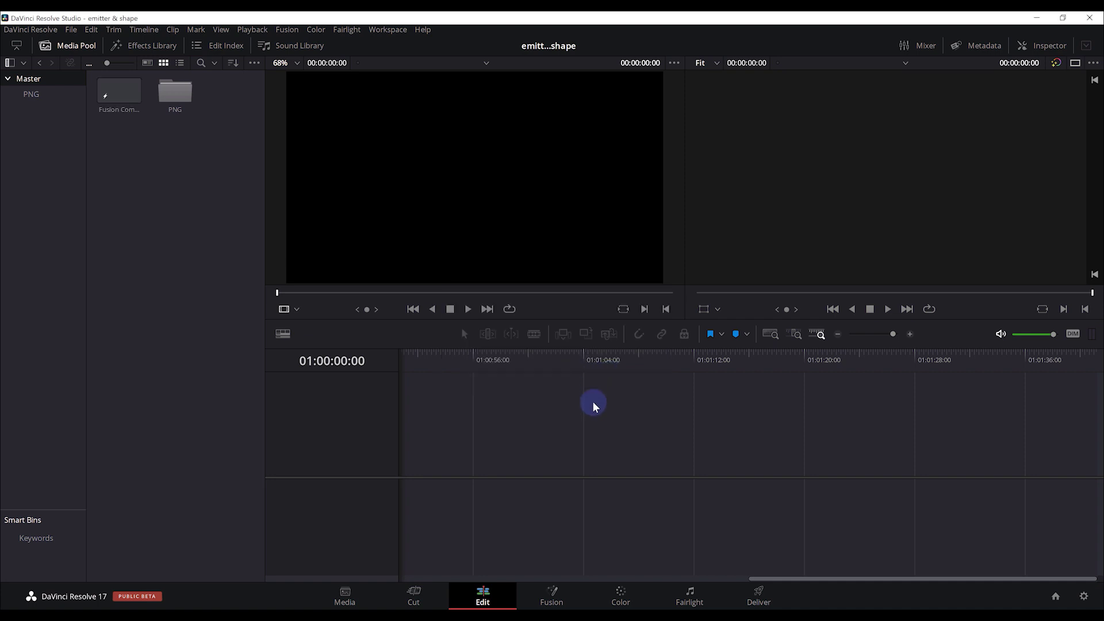
pyautogui.click(562, 587)
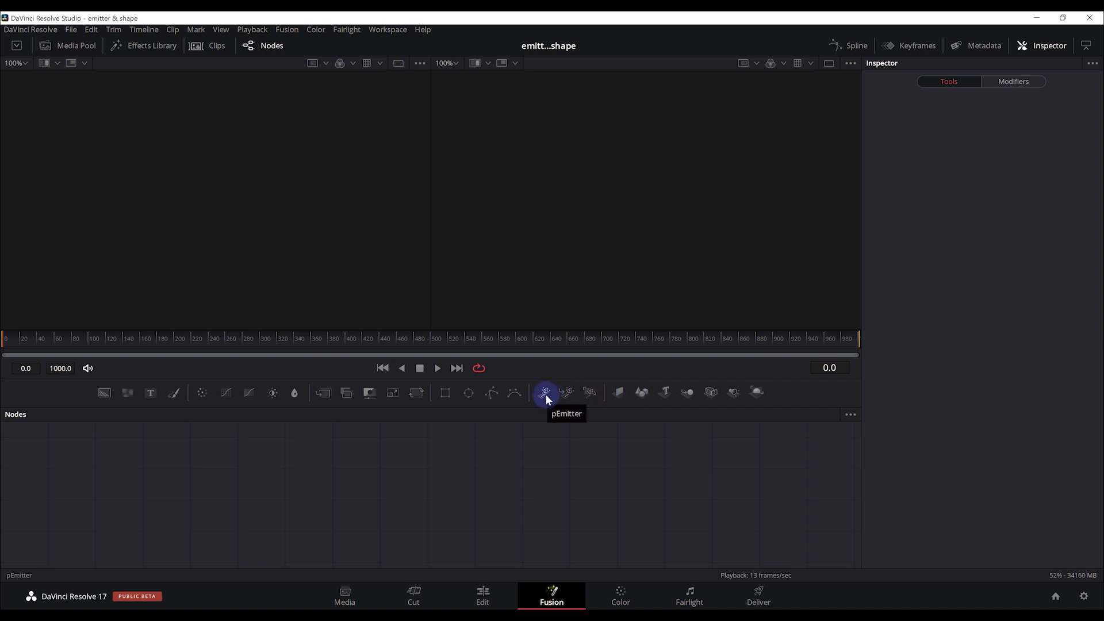
# Step: Add pEmitter1 feeding a new pRender1 node, moving MediaOut1 aside, and select pRender1
pyautogui.click(545, 395)
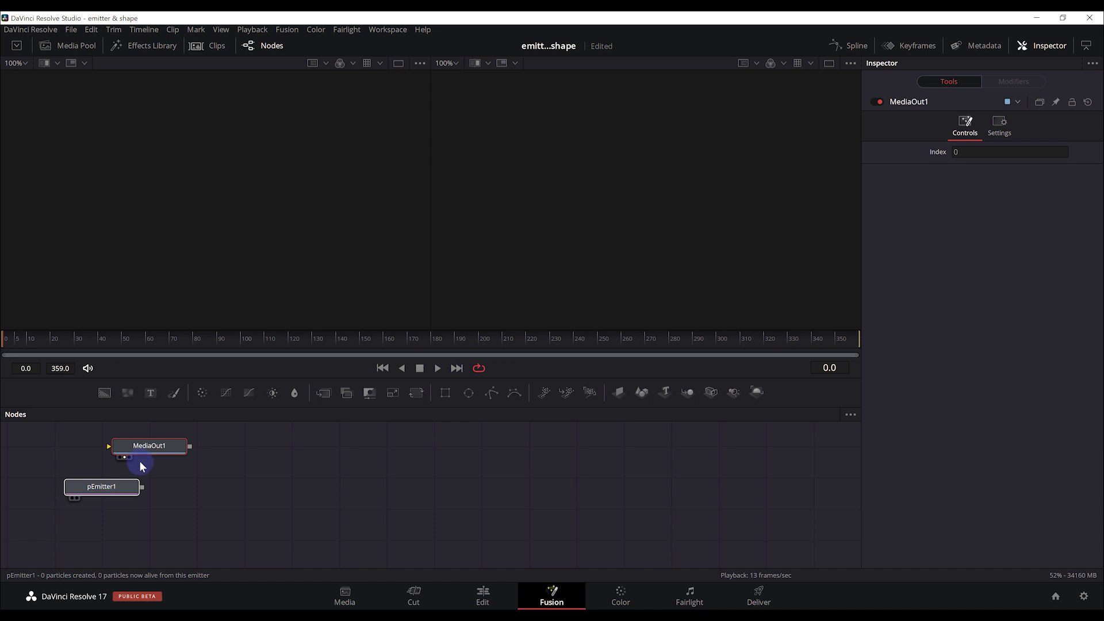
pyautogui.moveTo(184, 458); pyautogui.dragTo(556, 514)
pyautogui.click(127, 489)
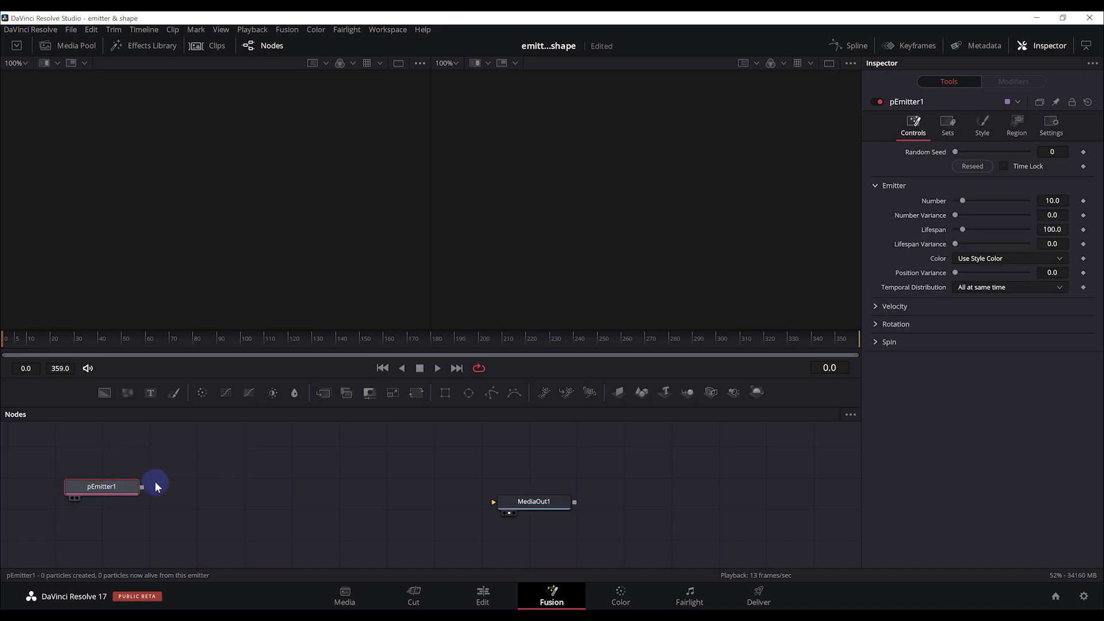
pyautogui.click(582, 391)
pyautogui.moveTo(103, 487); pyautogui.dragTo(115, 484)
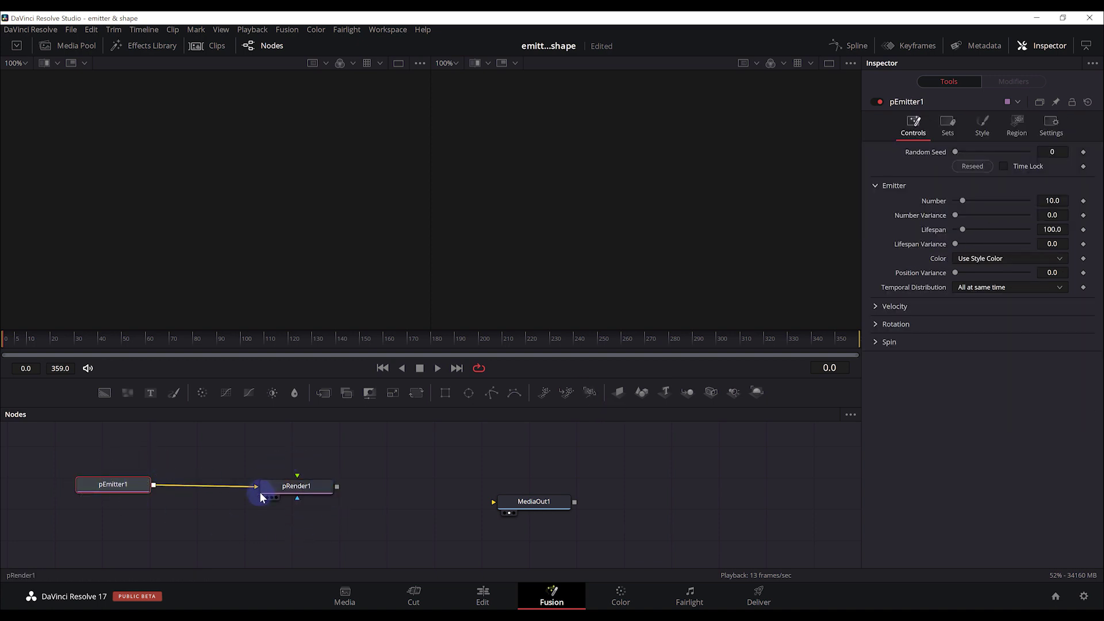
pyautogui.click(296, 487)
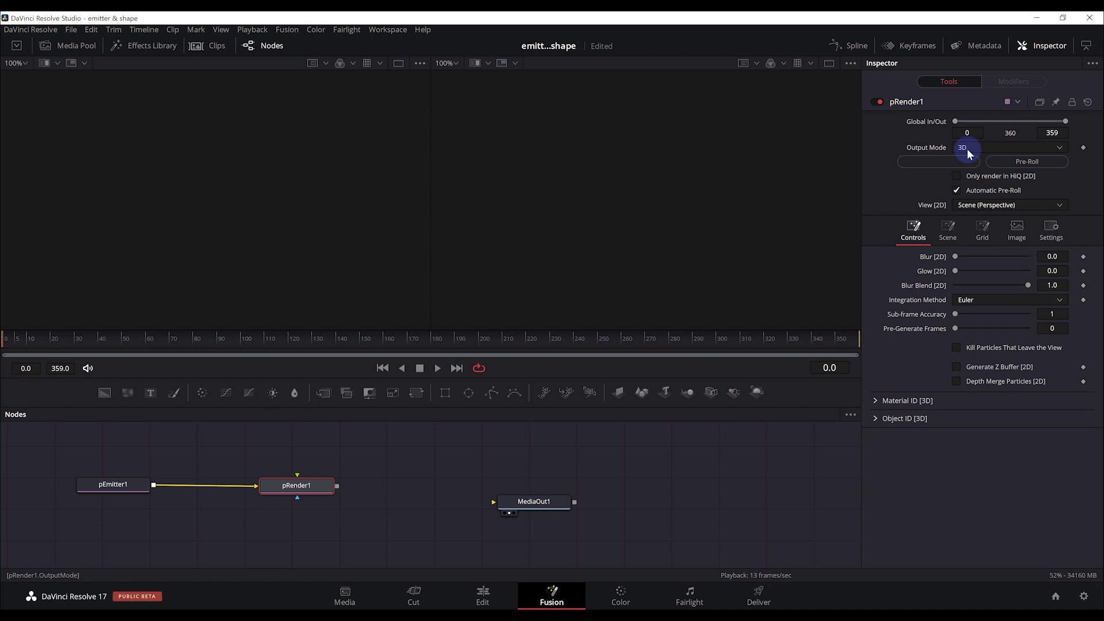
# Step: View pRender1 in a single viewer and switch pEmitter1's Region from Sphere to Cube
pyautogui.click(403, 65)
pyautogui.click(124, 486)
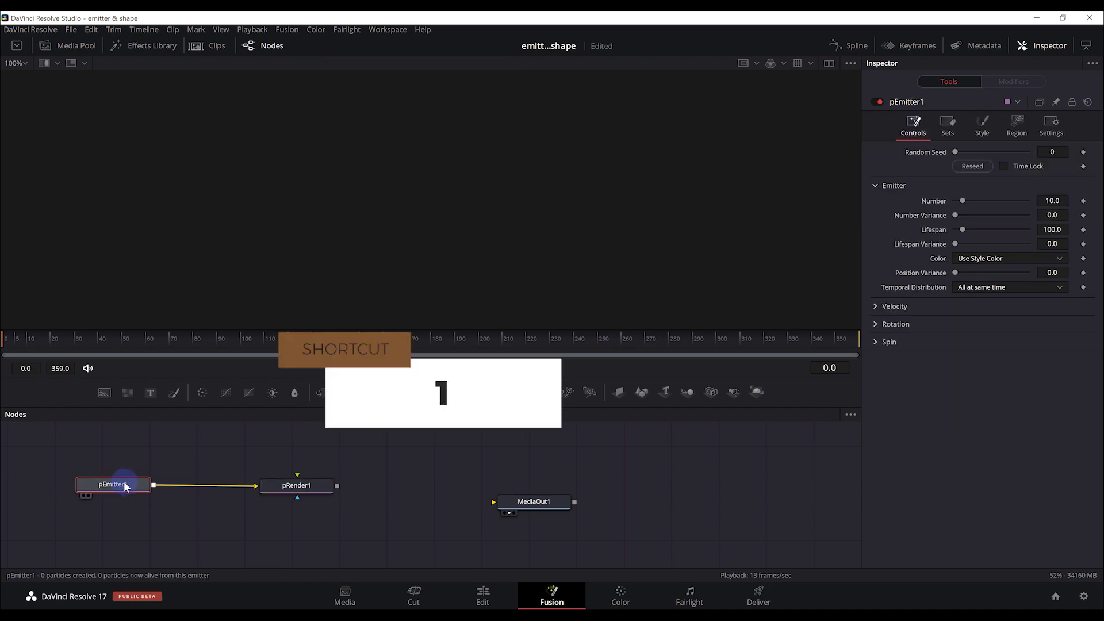
pyautogui.click(416, 184)
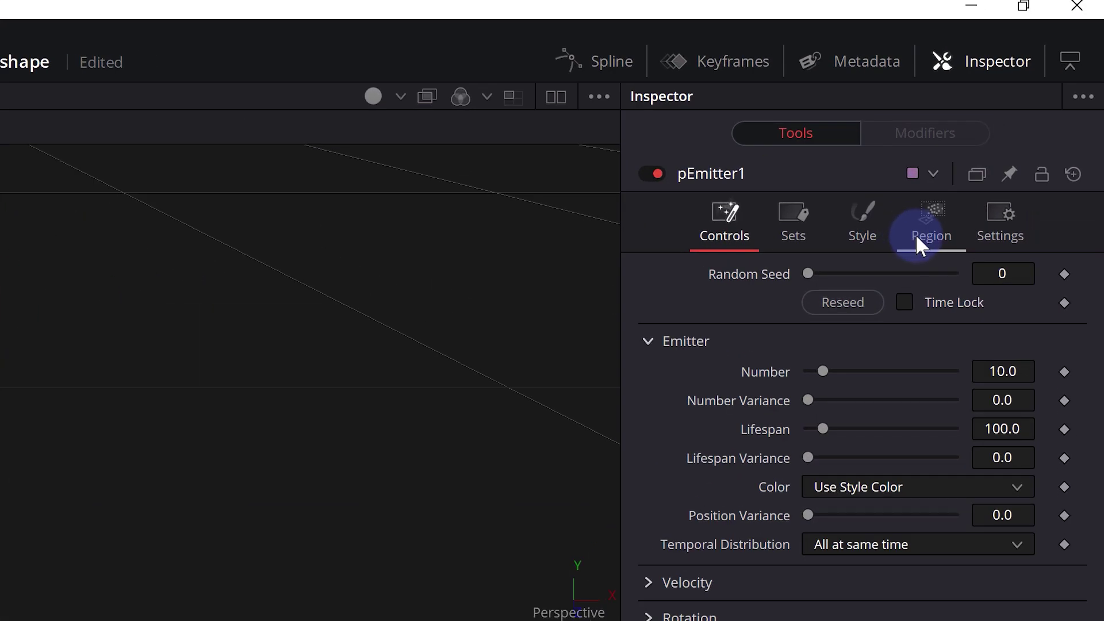
pyautogui.click(916, 236)
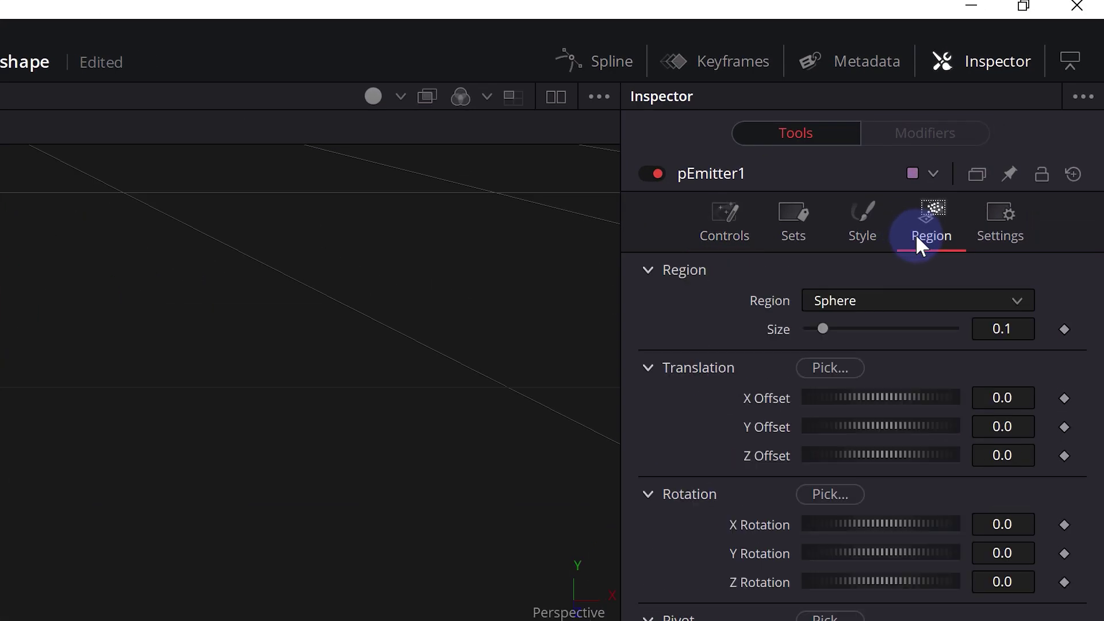
pyautogui.click(843, 301)
pyautogui.click(832, 407)
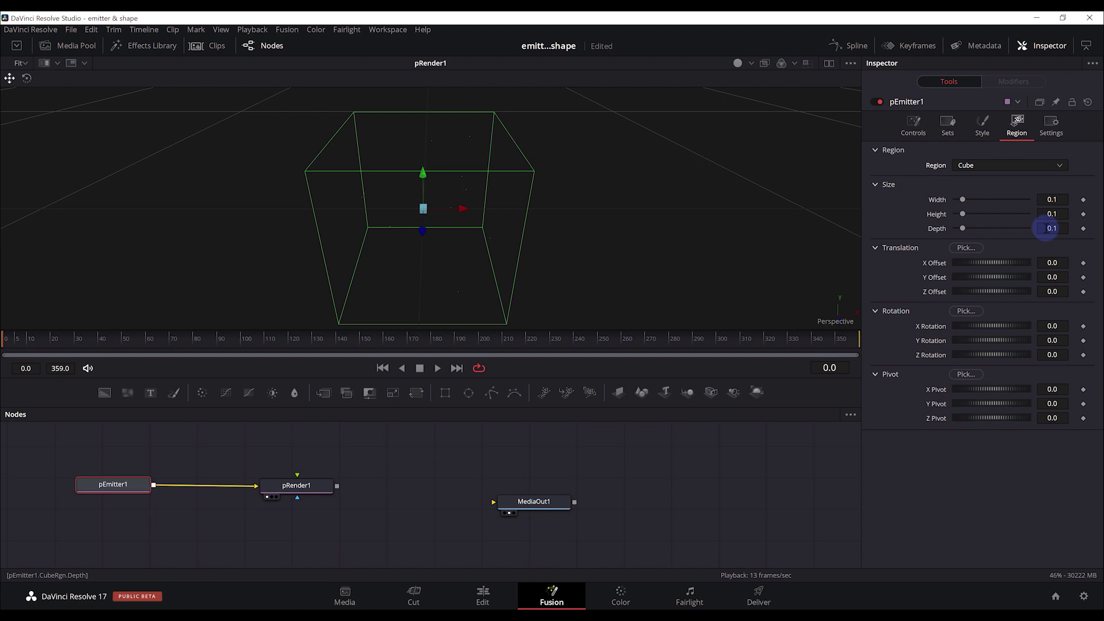
# Step: Set the emitter cube's Height to 0.5 and Depth to 1.0
pyautogui.click(1058, 215)
pyautogui.click(1053, 214)
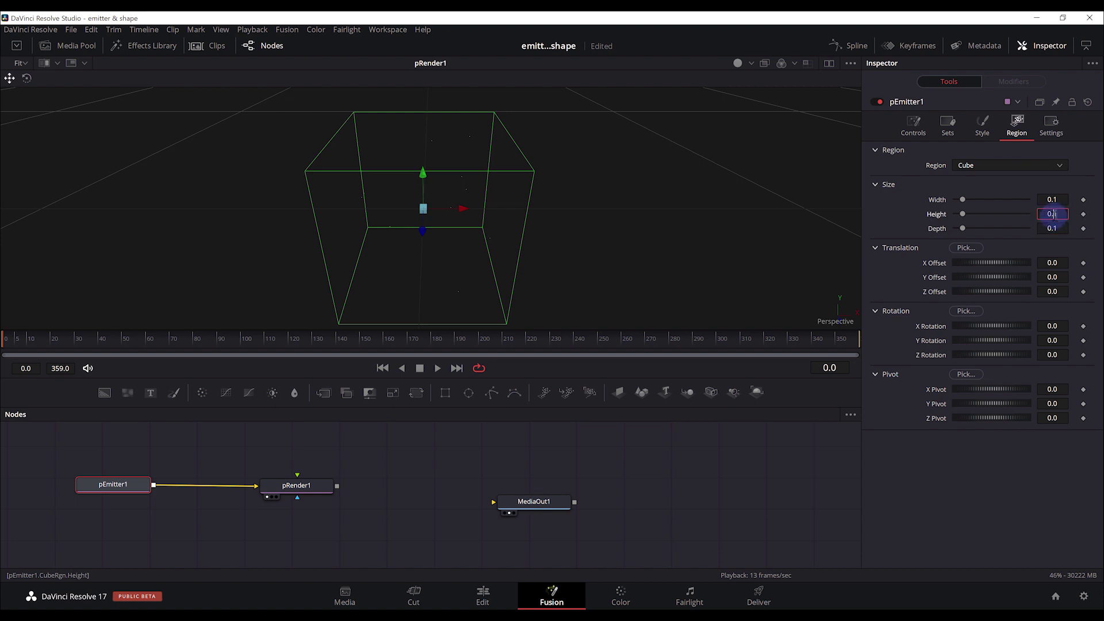
pyautogui.write('5')
pyautogui.press('Return')
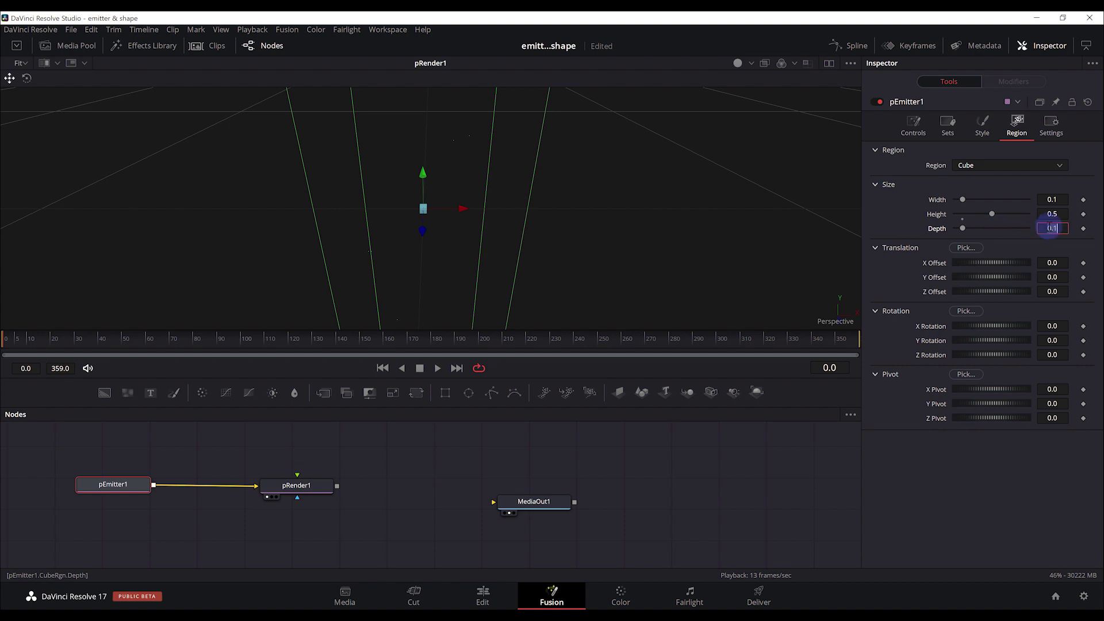
pyautogui.write('1')
pyautogui.press('Return')
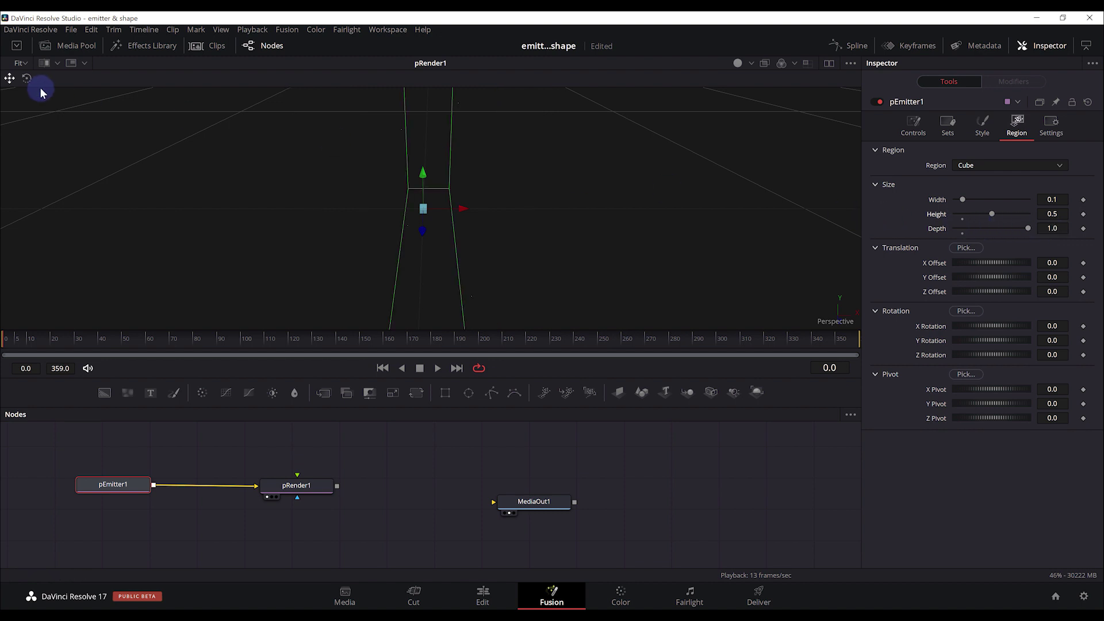
# Step: Fit the viewer, then shift the cube right and rotate it about 5 degrees around Y
pyautogui.click(20, 63)
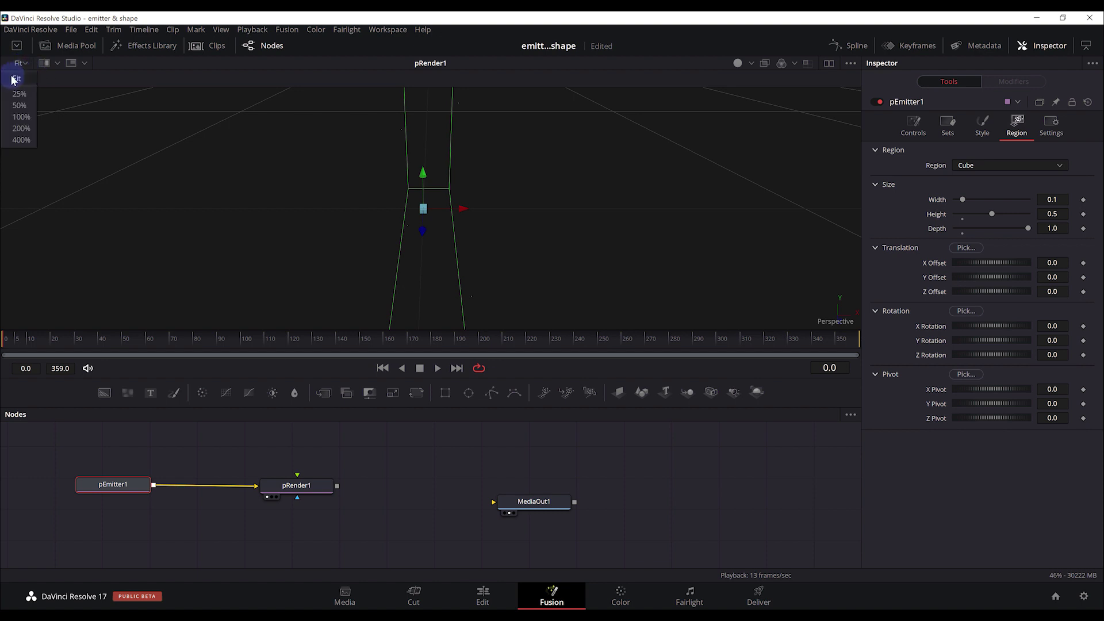
pyautogui.click(14, 79)
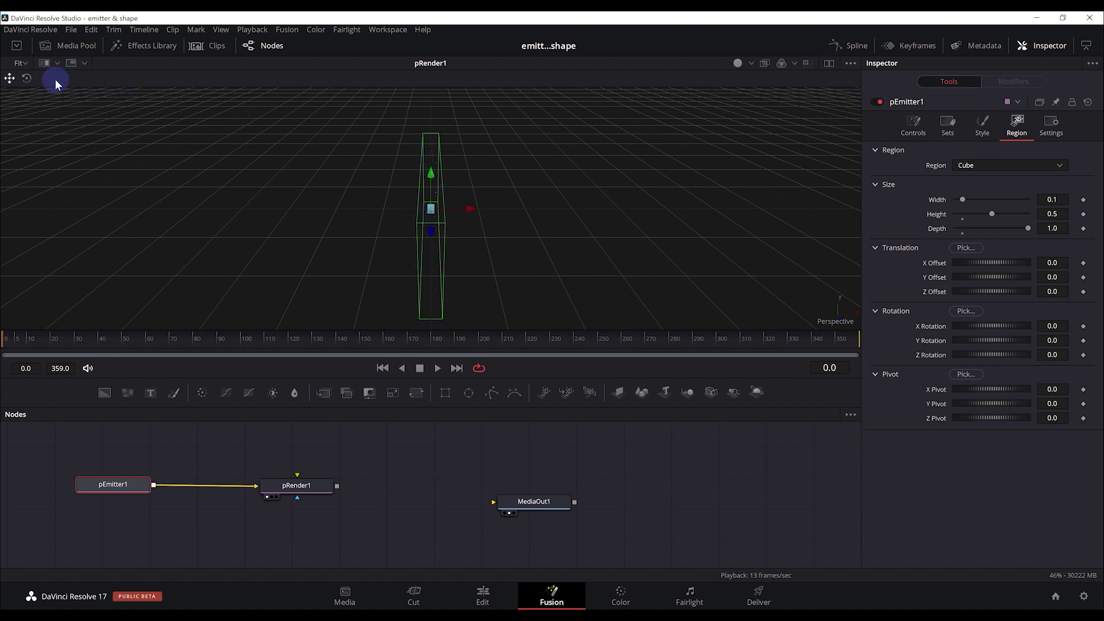
pyautogui.click(25, 82)
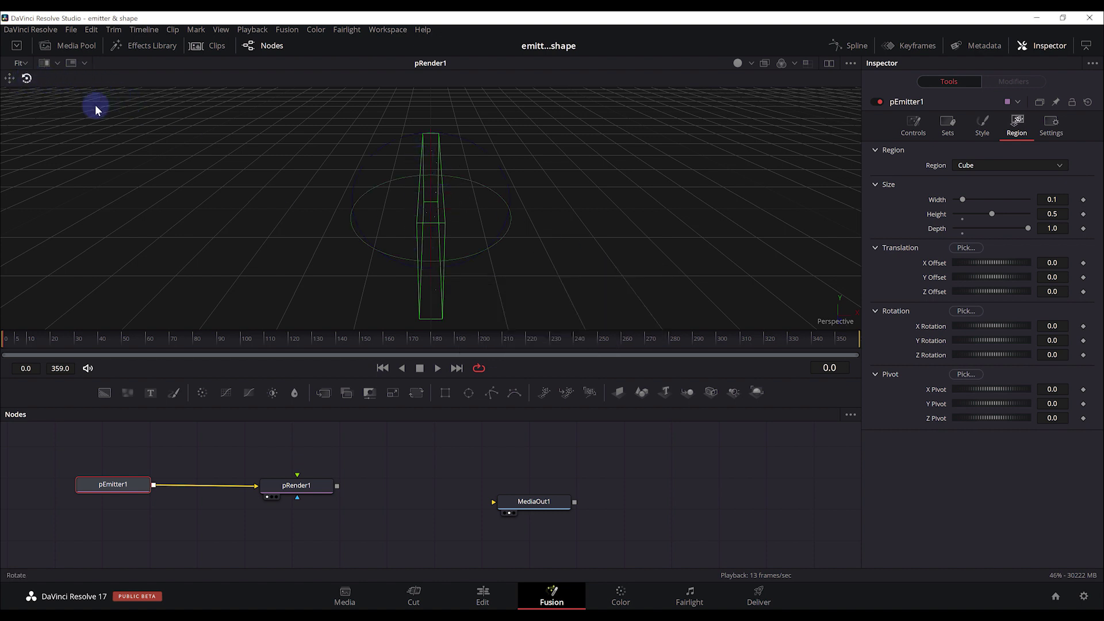
pyautogui.moveTo(351, 222)
pyautogui.mouseDown()
pyautogui.moveTo(364, 233)
pyautogui.moveTo(347, 250)
pyautogui.mouseUp()
pyautogui.press('q')
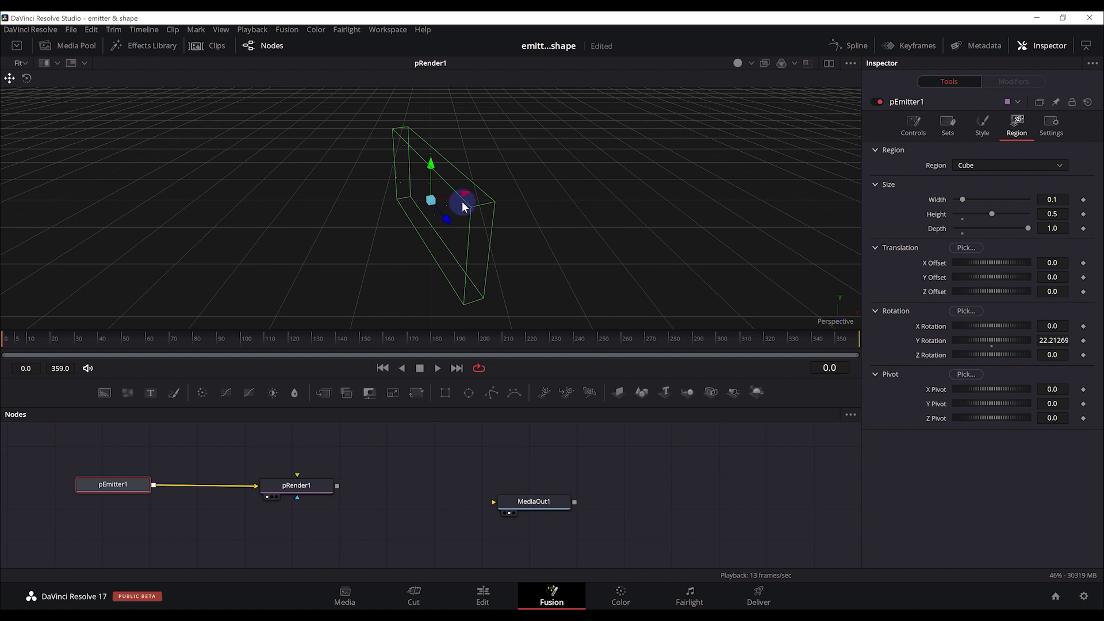
pyautogui.moveTo(459, 194); pyautogui.dragTo(578, 170)
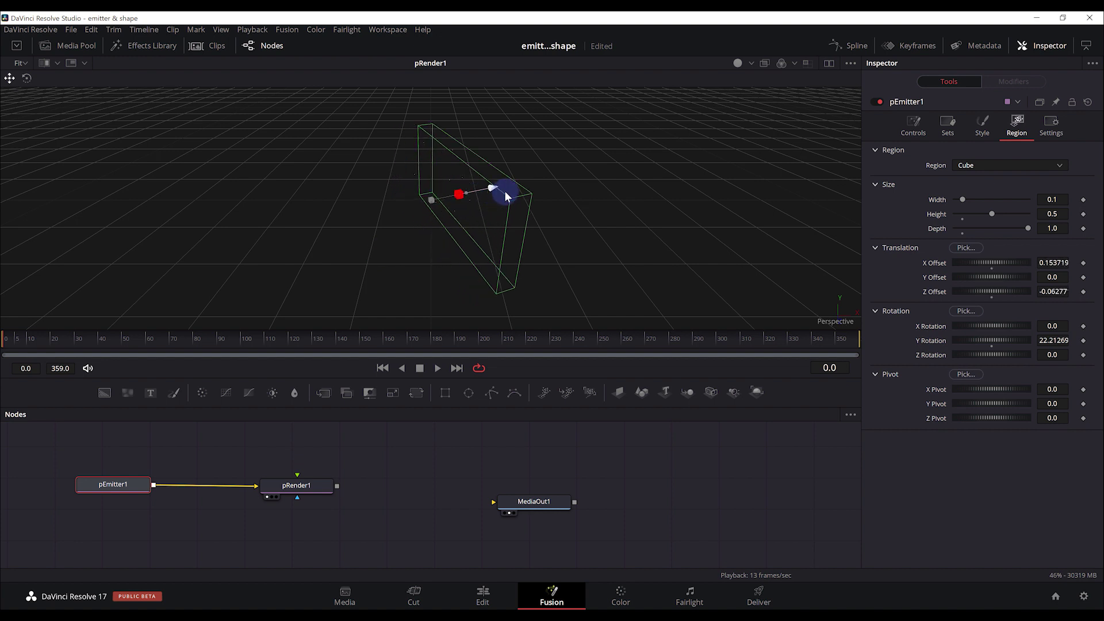
pyautogui.click(25, 80)
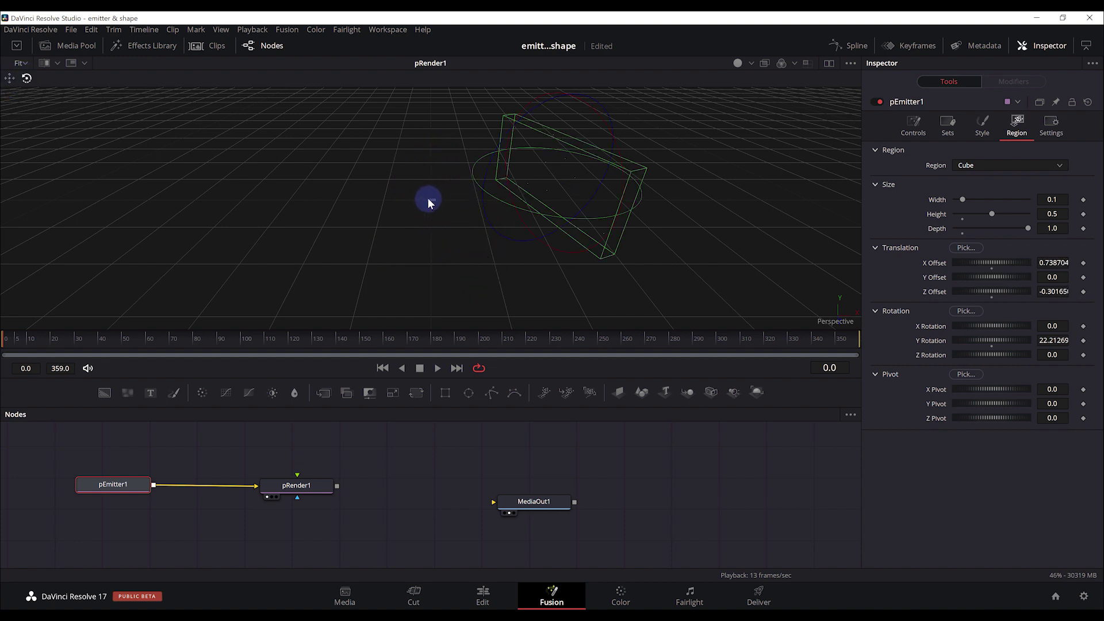
pyautogui.moveTo(516, 210); pyautogui.dragTo(500, 198)
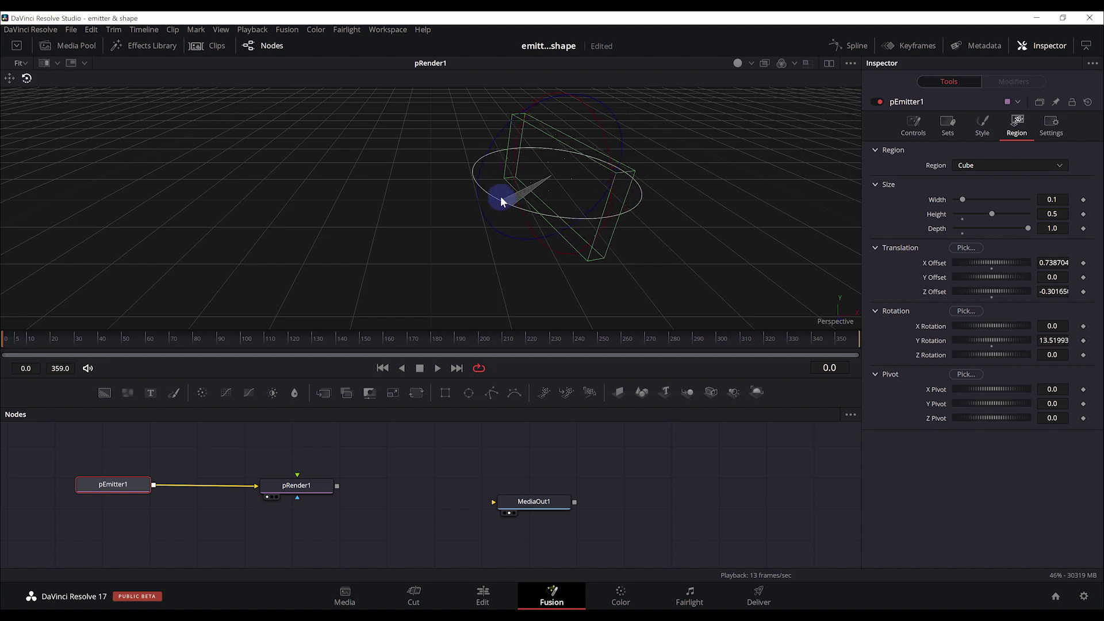
pyautogui.press('q')
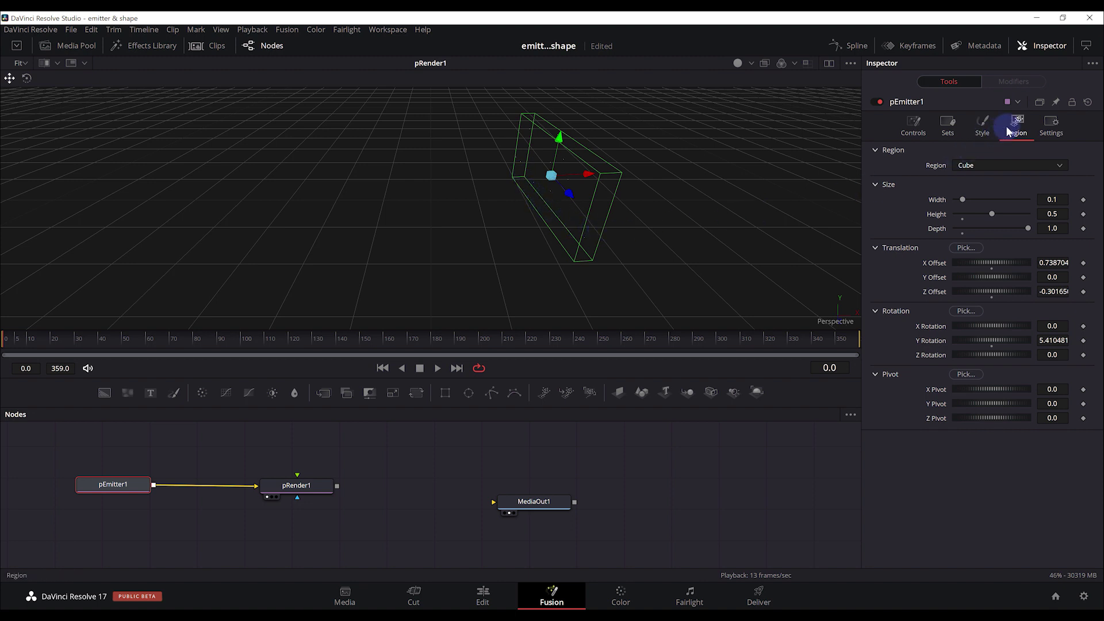
# Step: Set pEmitter1's particle Style to Blob
pyautogui.click(984, 128)
pyautogui.click(974, 165)
pyautogui.click(966, 205)
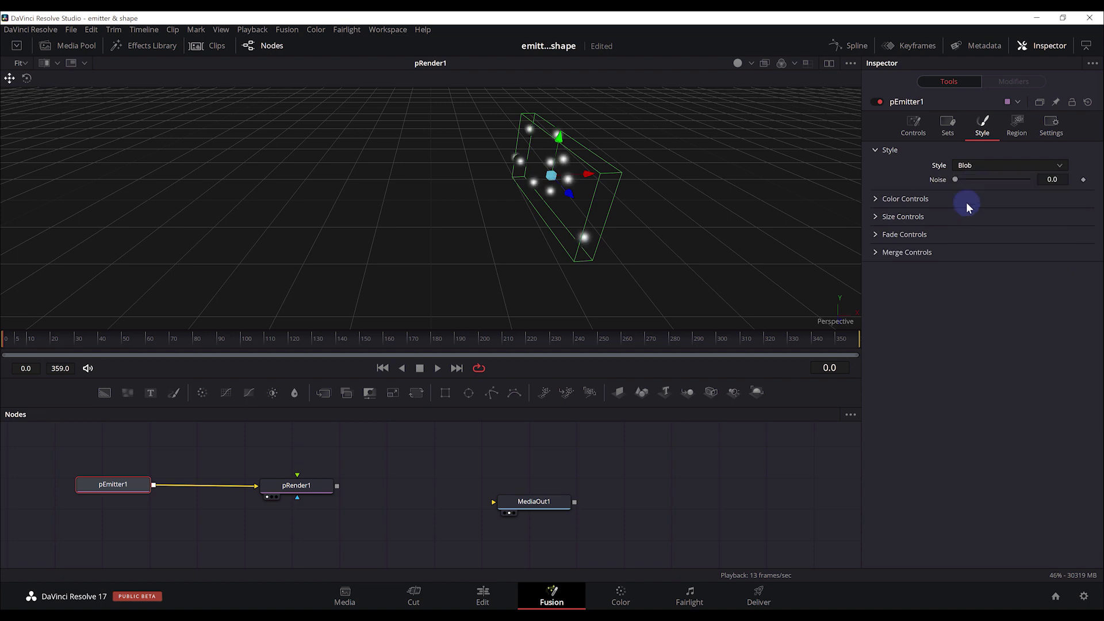
# Step: Preview the default emission (Number 10, Lifespan 100) in the Controls tab and return to frame 0
pyautogui.click(913, 123)
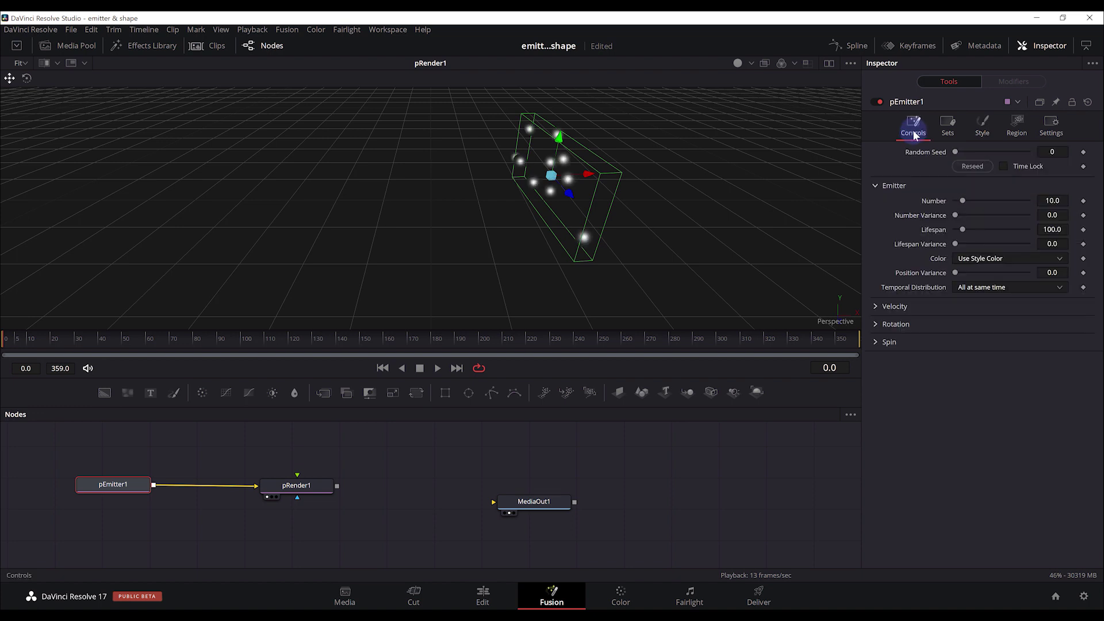
pyautogui.click(1053, 200)
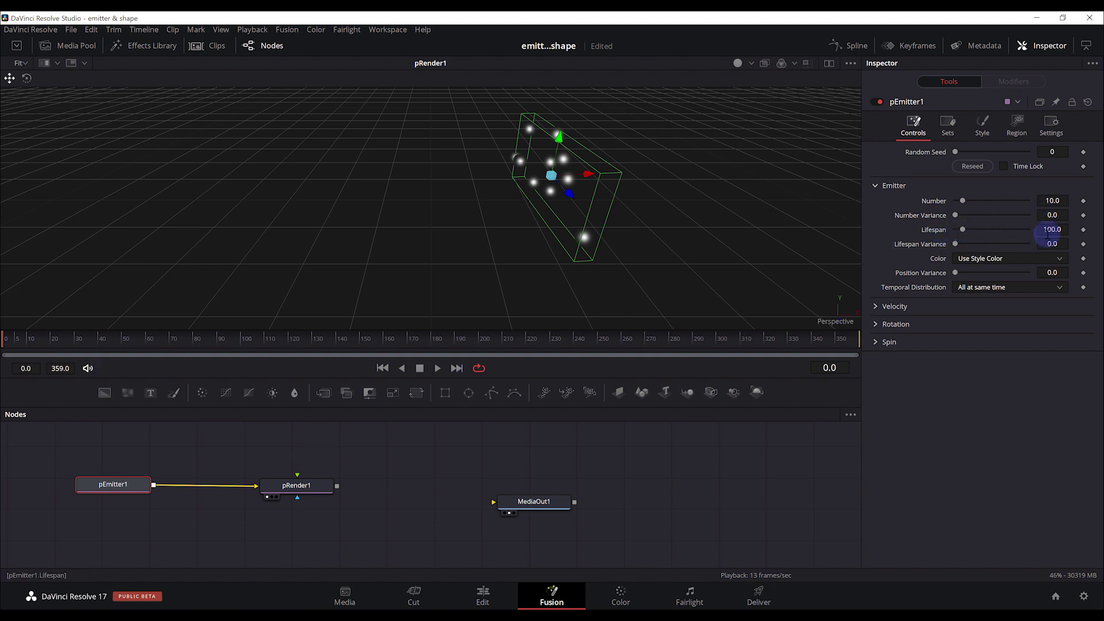
pyautogui.moveTo(99, 329); pyautogui.dragTo(32, 344)
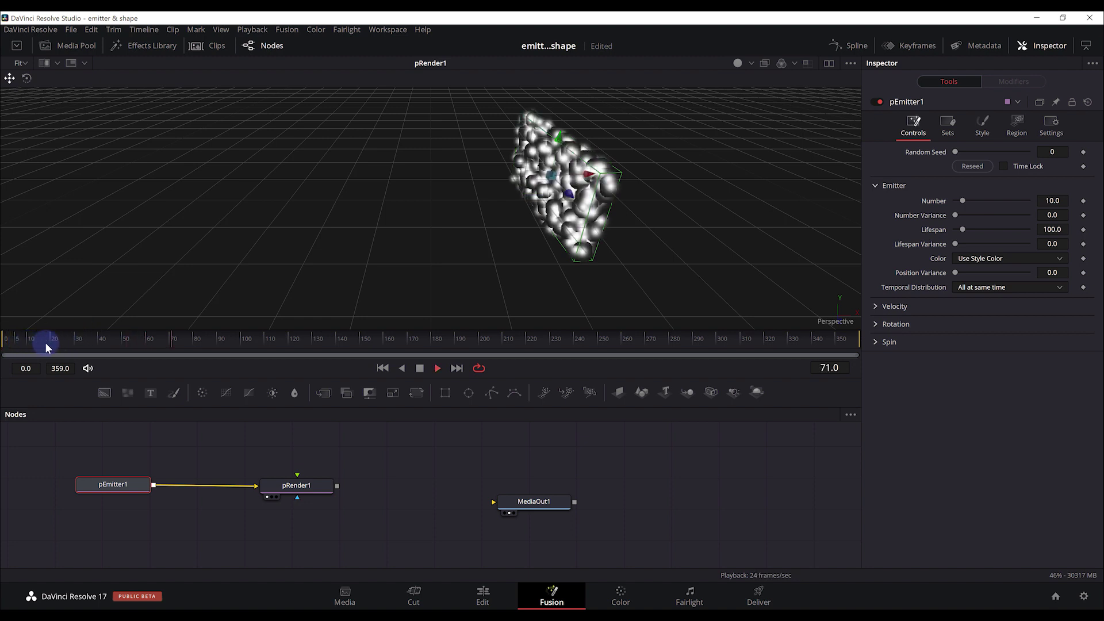
pyautogui.press('space')
pyautogui.moveTo(54, 347); pyautogui.dragTo(7, 345)
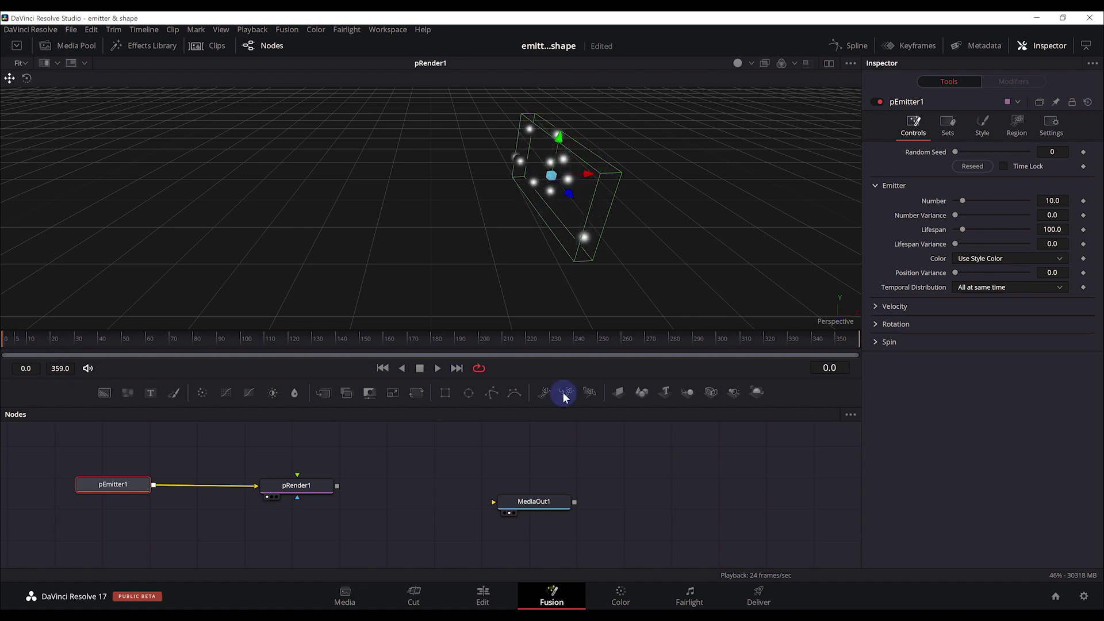
# Step: Set particle Velocity to 1.0 and preview the motion
pyautogui.click(874, 306)
pyautogui.click(1055, 322)
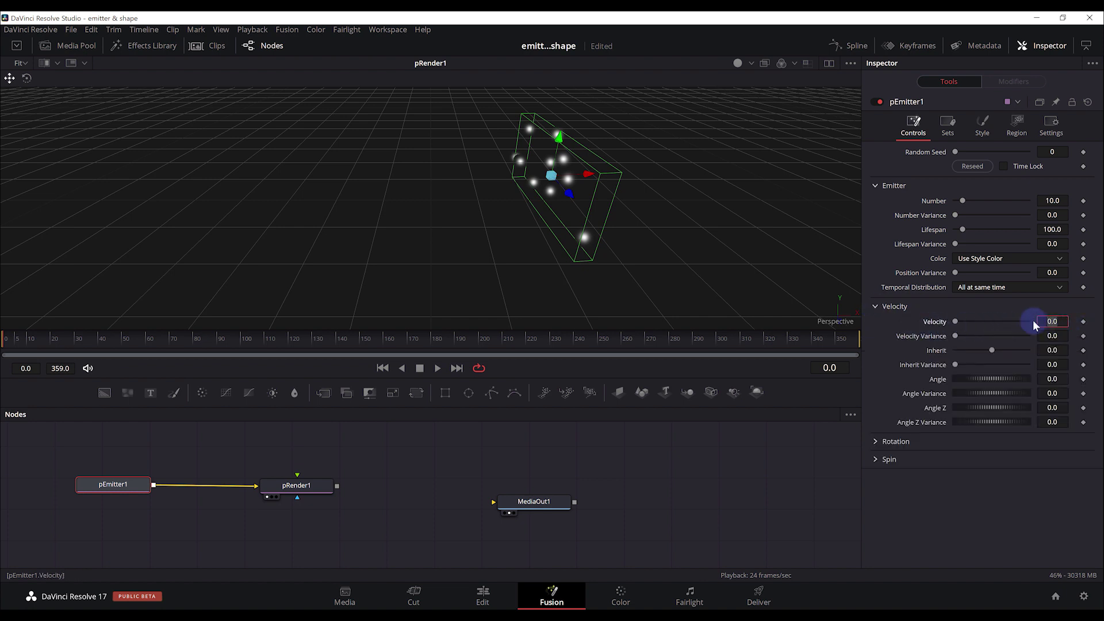
pyautogui.write('1')
pyautogui.press('Return')
pyautogui.press('space')
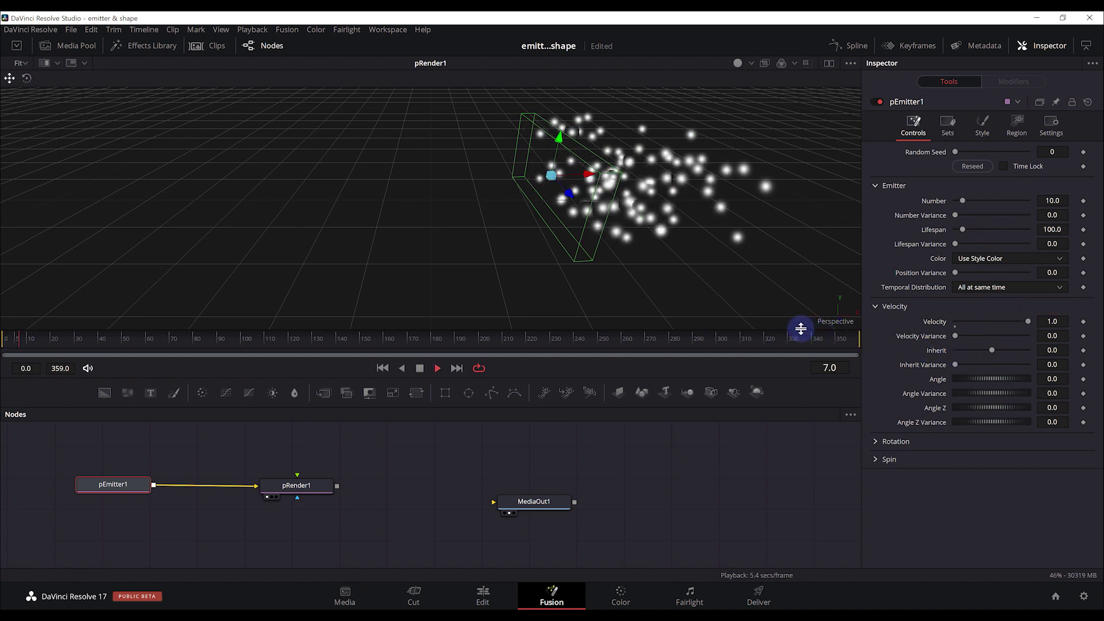
pyautogui.press('space')
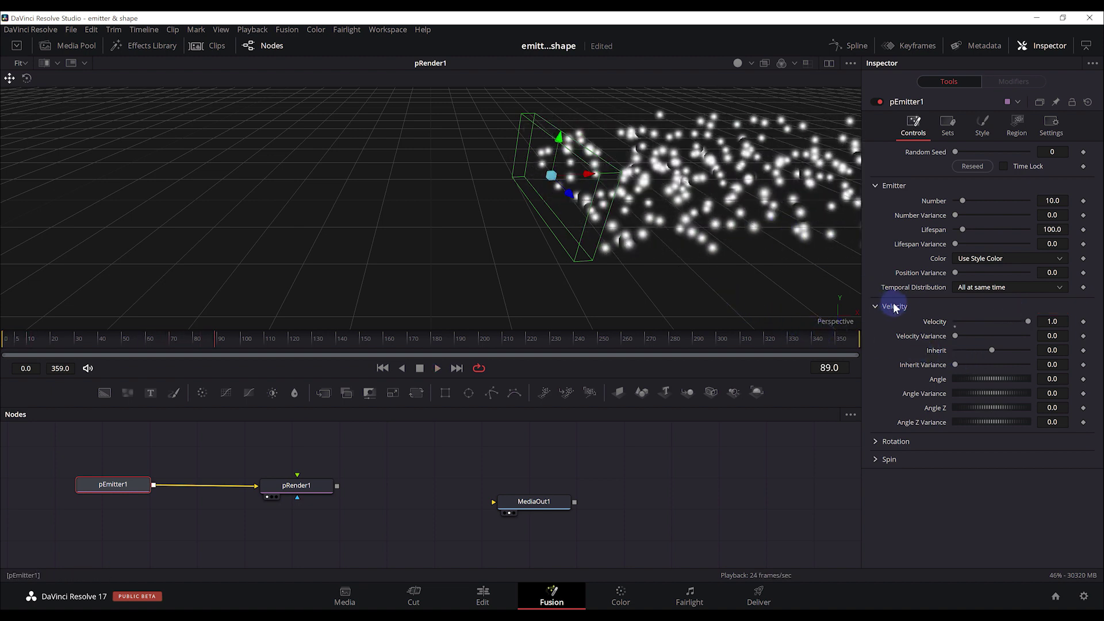
# Step: Set the emission Angle to 180 so particles head left, then replay from the start
pyautogui.click(1047, 381)
pyautogui.write('180')
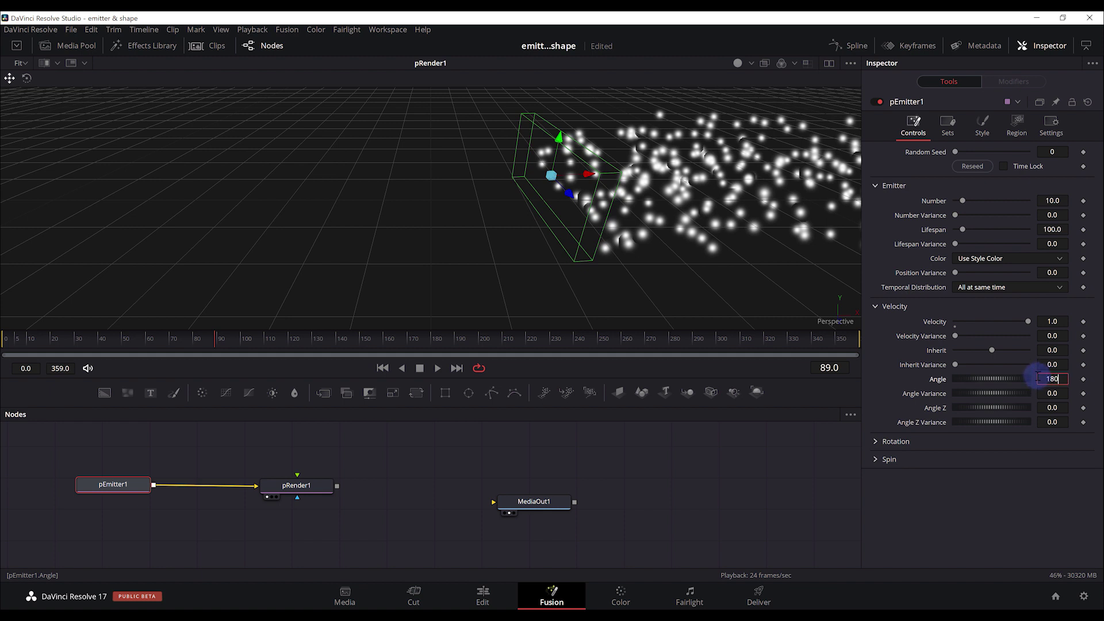
pyautogui.press('Tab')
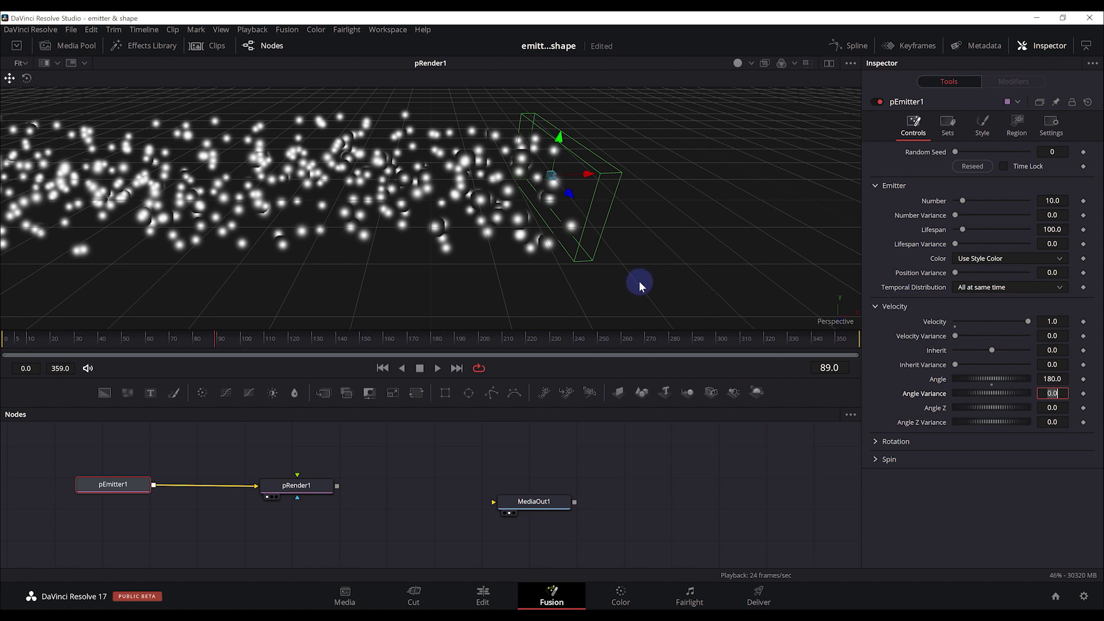
pyautogui.moveTo(618, 277); pyautogui.dragTo(749, 279)
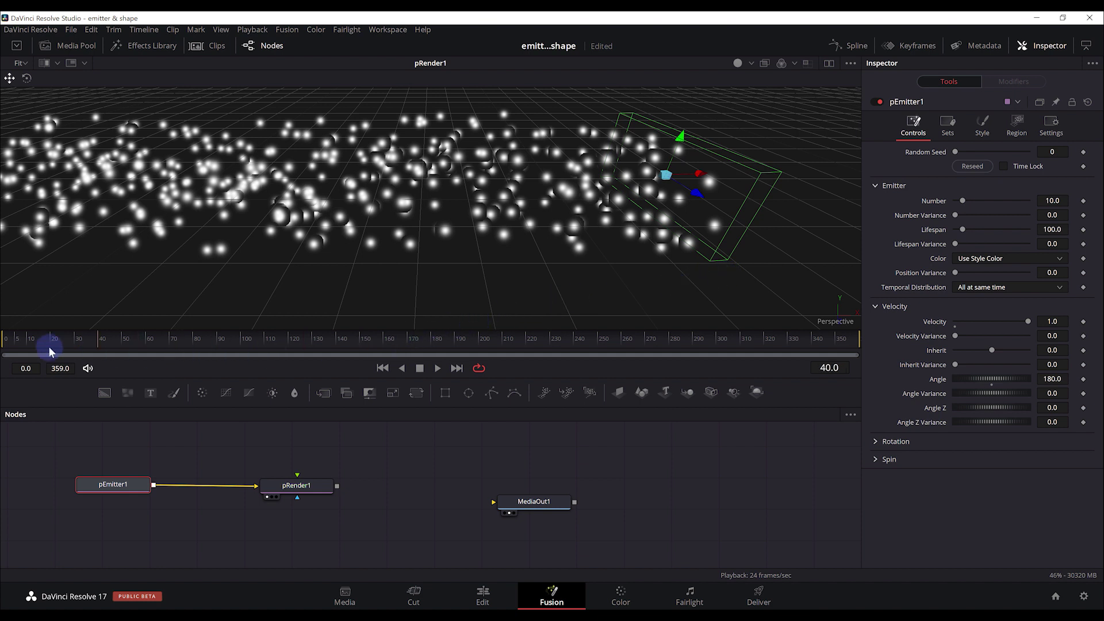
pyautogui.moveTo(329, 347); pyautogui.dragTo(12, 344)
pyautogui.press('space')
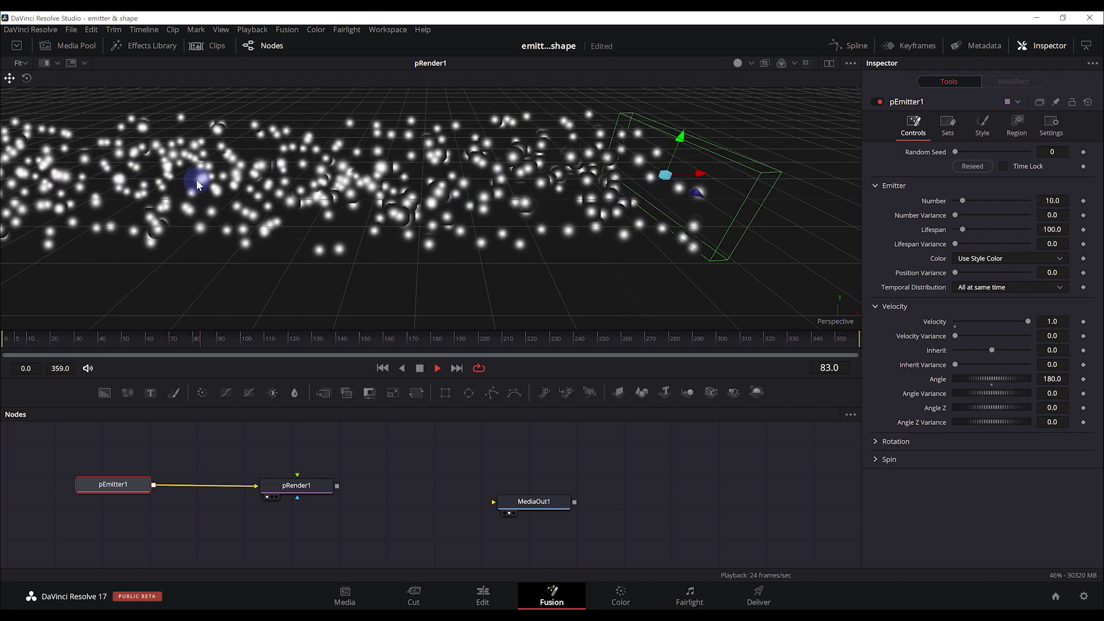
pyautogui.press('space')
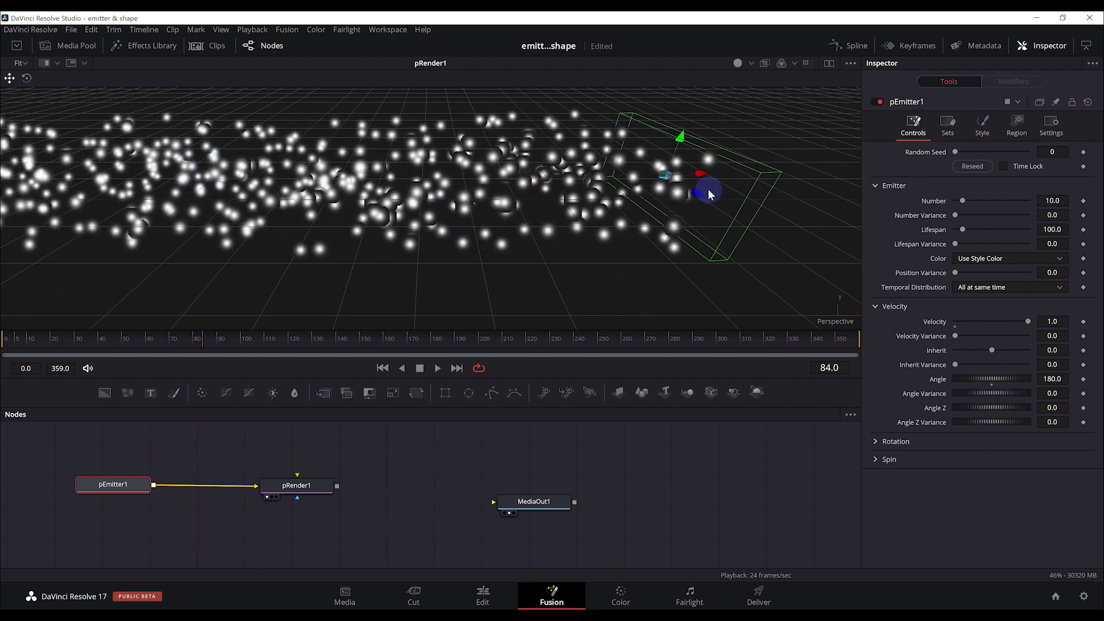
# Step: Raise Velocity Variance to 0.756, preview the result and save the project
pyautogui.moveTo(955, 335); pyautogui.dragTo(1011, 343)
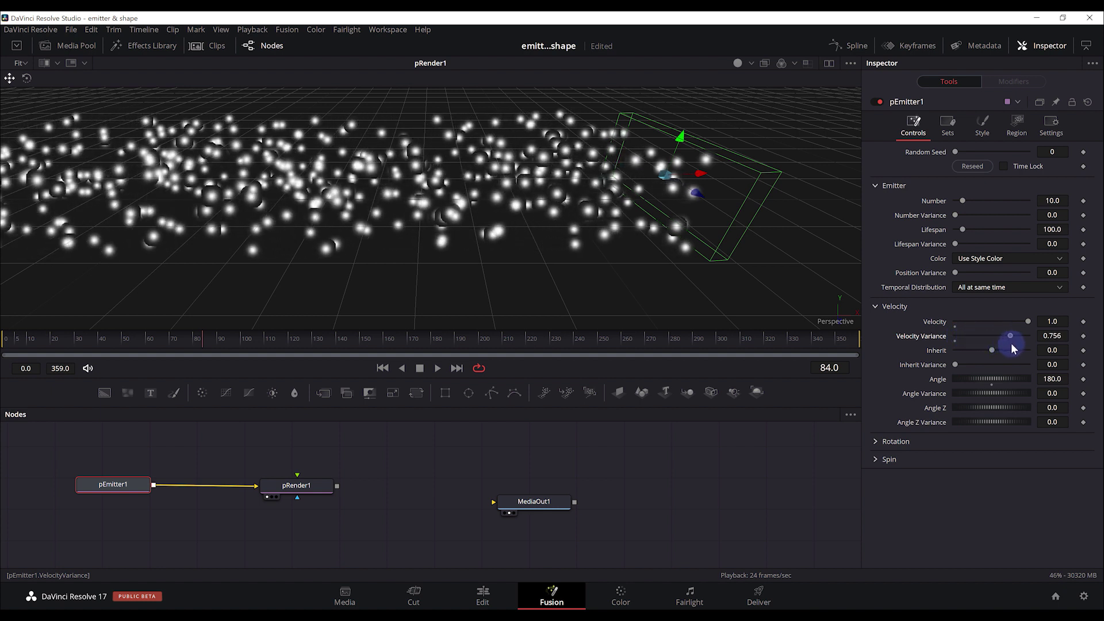
pyautogui.click(36, 332)
pyautogui.press('space')
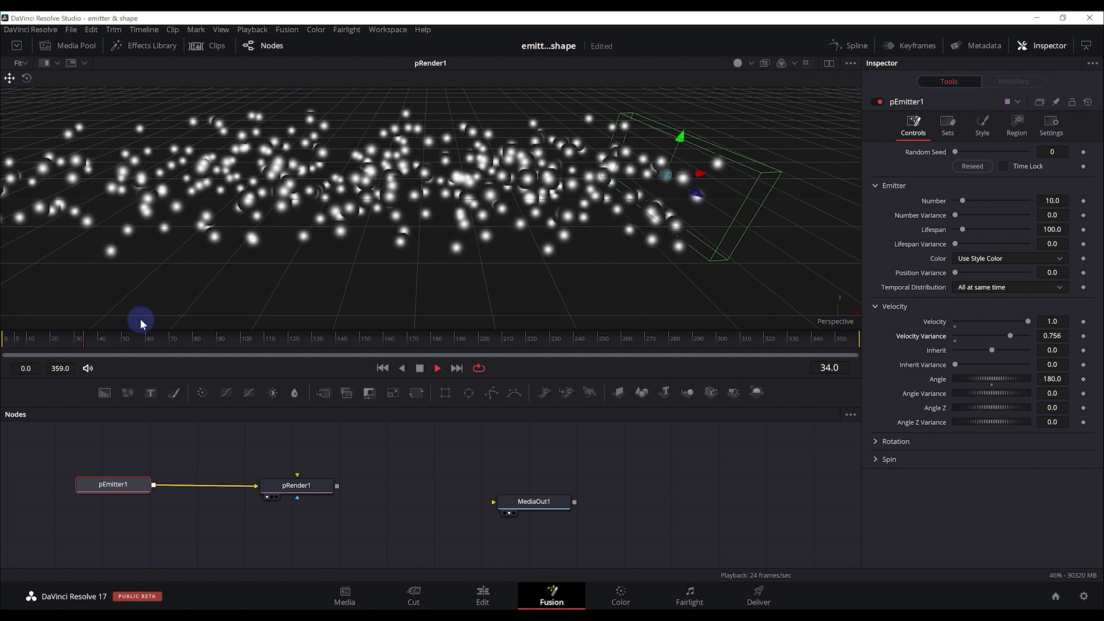
pyautogui.press('space')
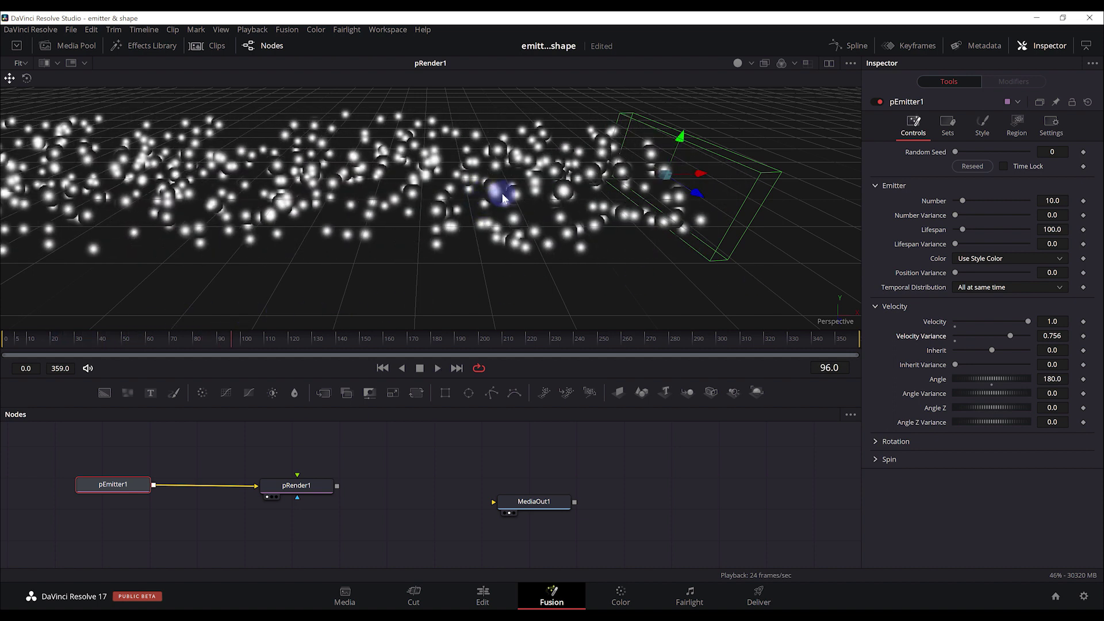
pyautogui.hotkey('ctrl', 's')
pyautogui.hotkey('shift', 'Left')
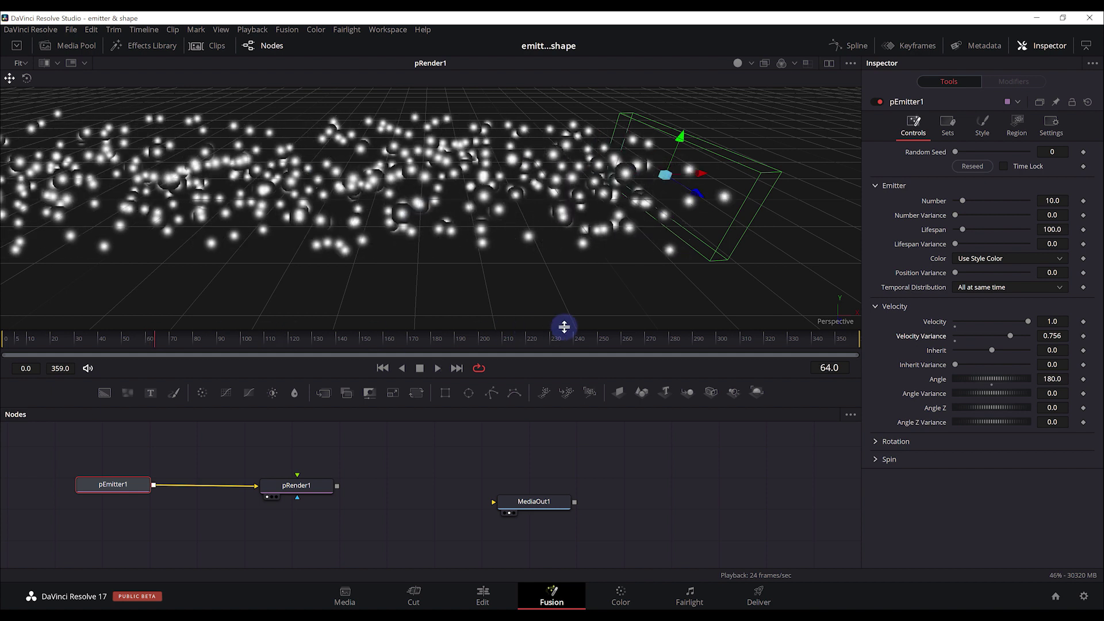
# Step: Set Number to 5 and slow Velocity to 0.561, then preview
pyautogui.click(1051, 199)
pyautogui.write('5')
pyautogui.press('Return')
pyautogui.press('space')
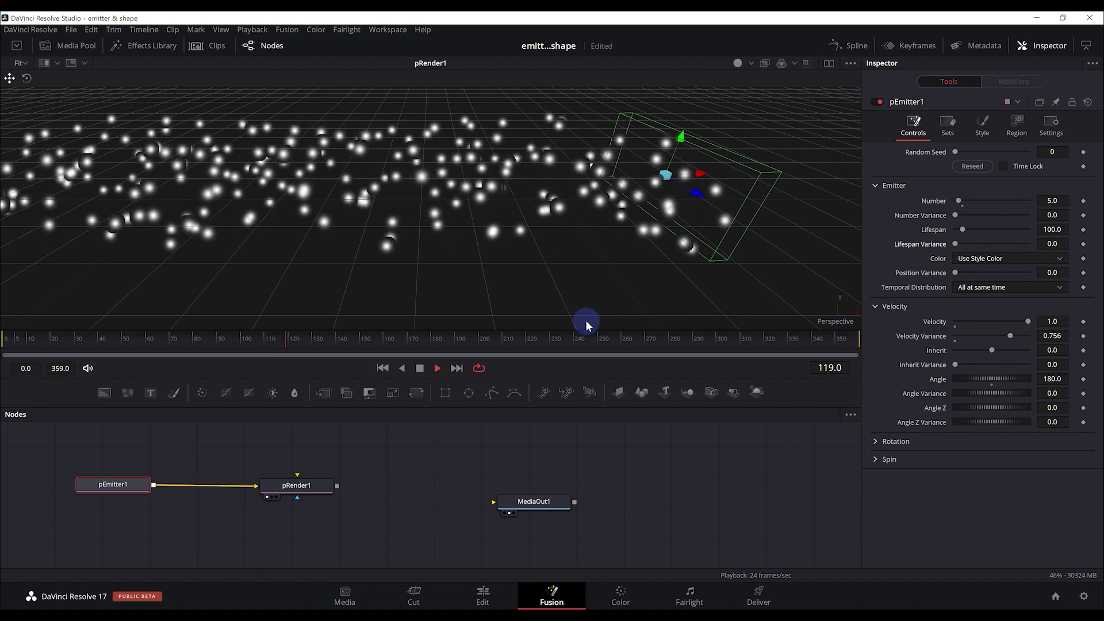
pyautogui.press('space')
pyautogui.moveTo(1028, 322); pyautogui.dragTo(995, 322)
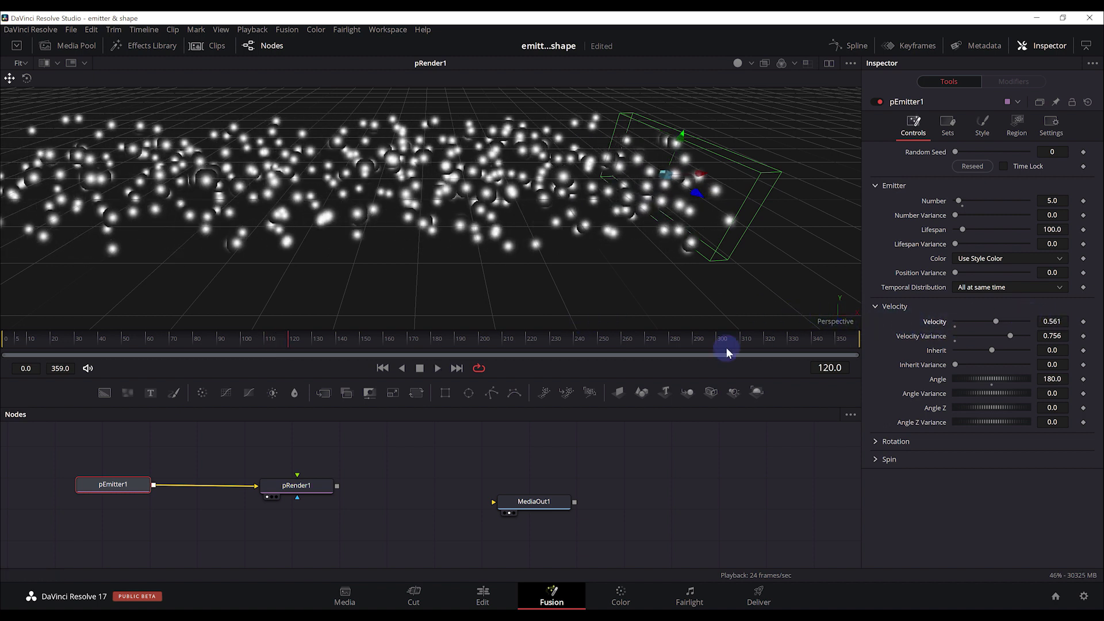
pyautogui.click(29, 338)
pyautogui.press('space')
pyautogui.press('space')
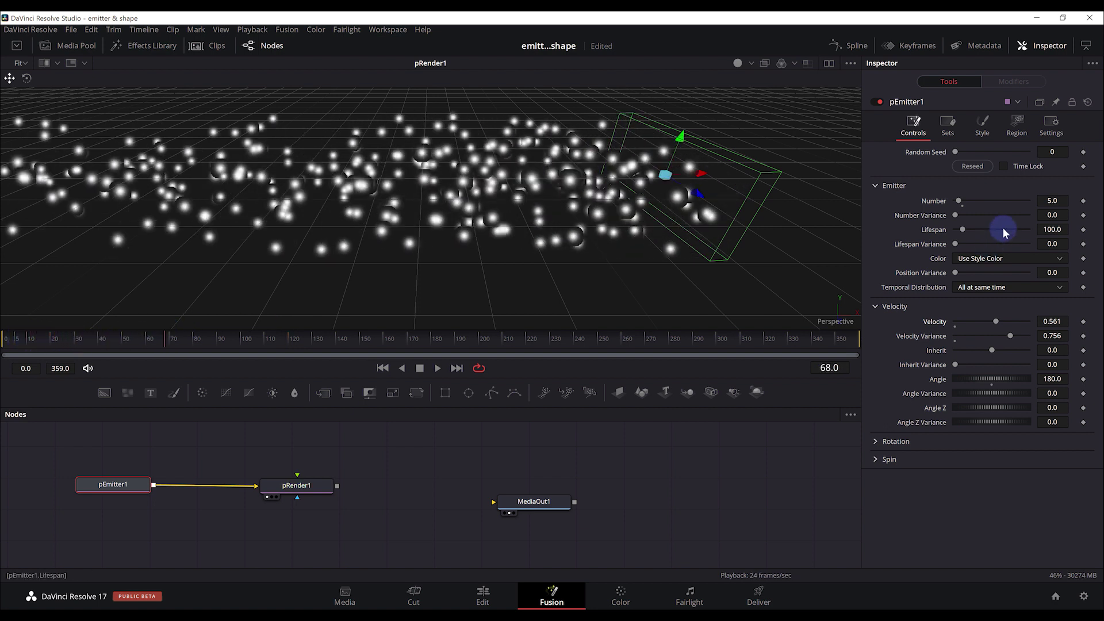
# Step: Lower Number to 3 and raise Number Variance to 7.1
pyautogui.doubleClick(1051, 201)
pyautogui.write('3')
pyautogui.press('Return')
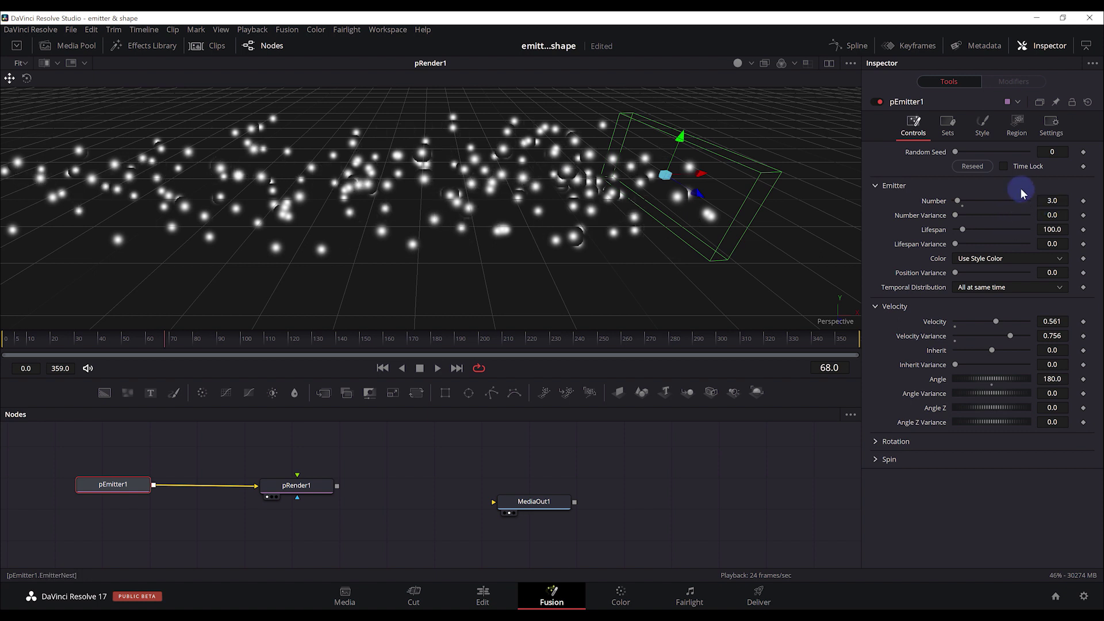
pyautogui.moveTo(956, 214); pyautogui.dragTo(962, 214)
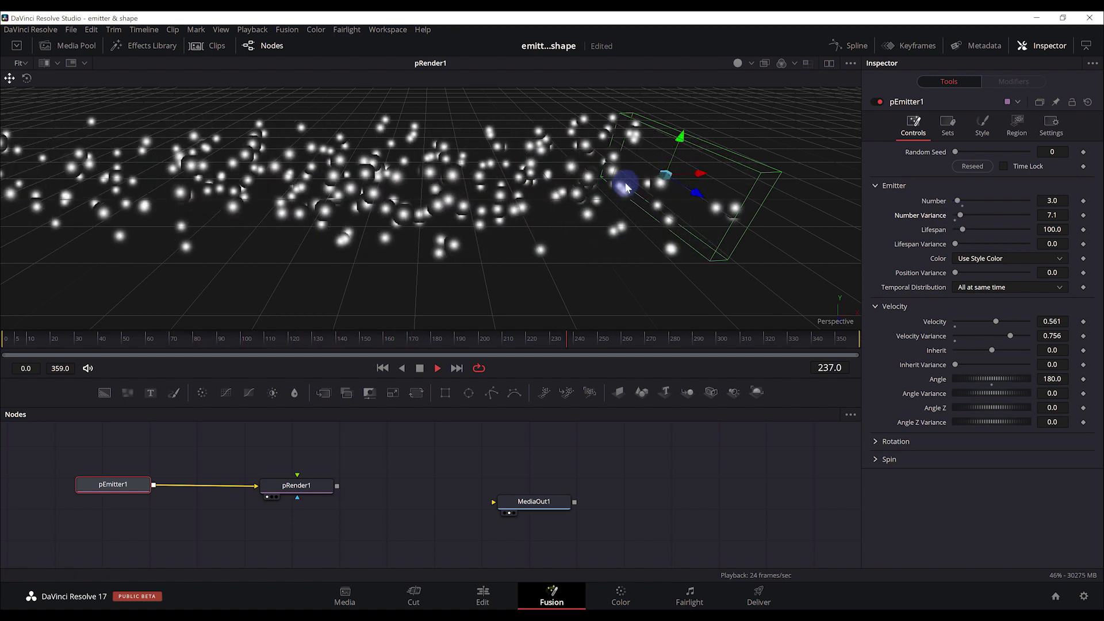
pyautogui.press('space')
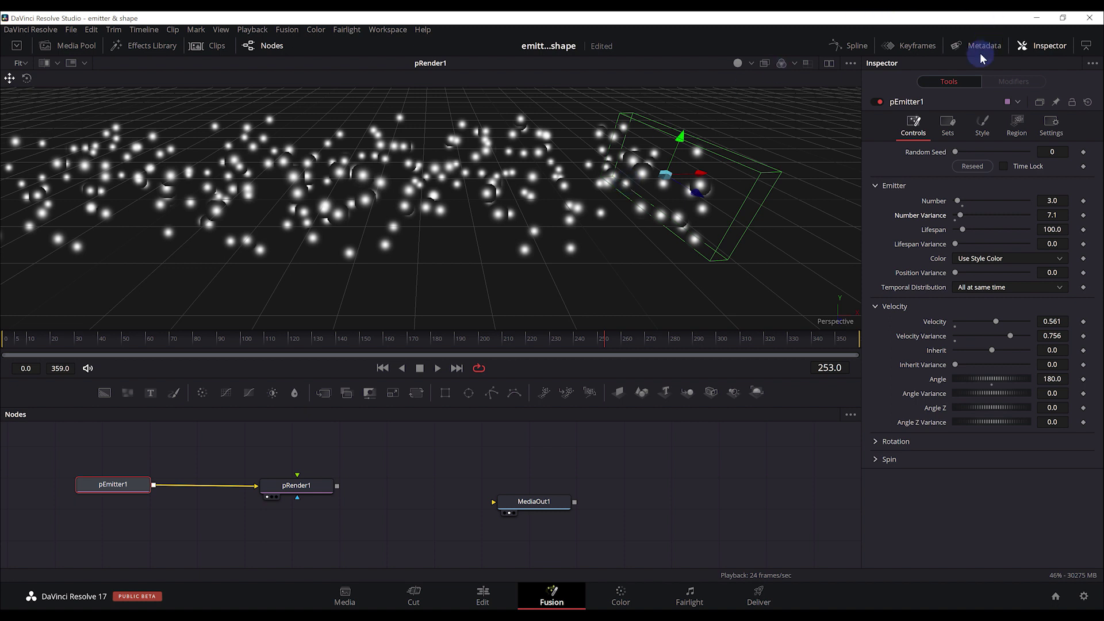
# Step: Drag fly.png from the PNG bin into the node graph as MediaIn1 and view it
pyautogui.click(981, 124)
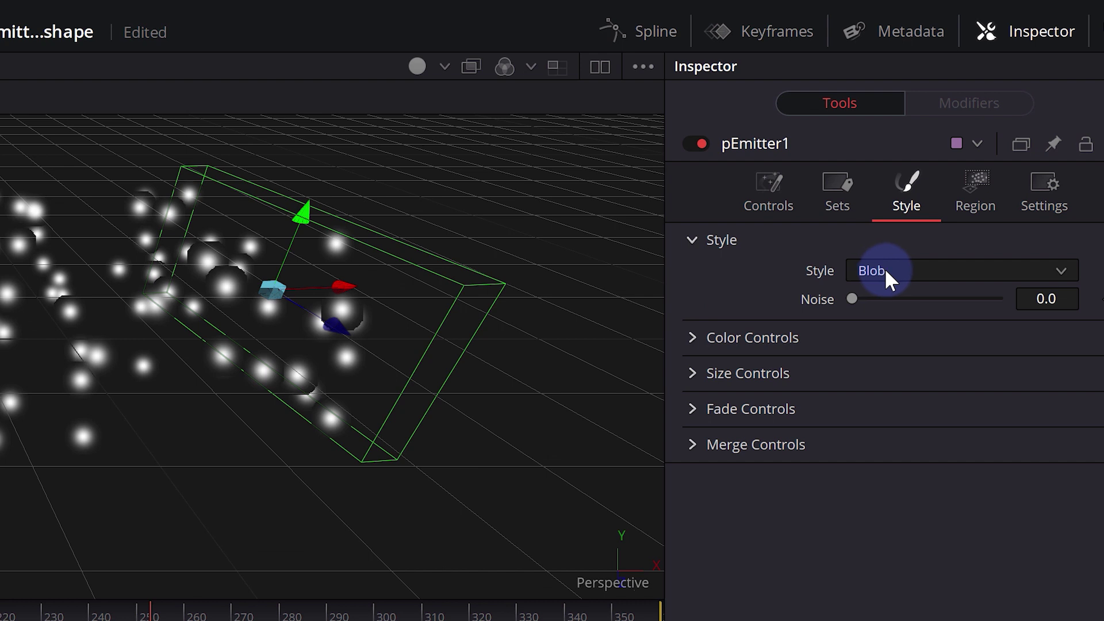
pyautogui.click(884, 268)
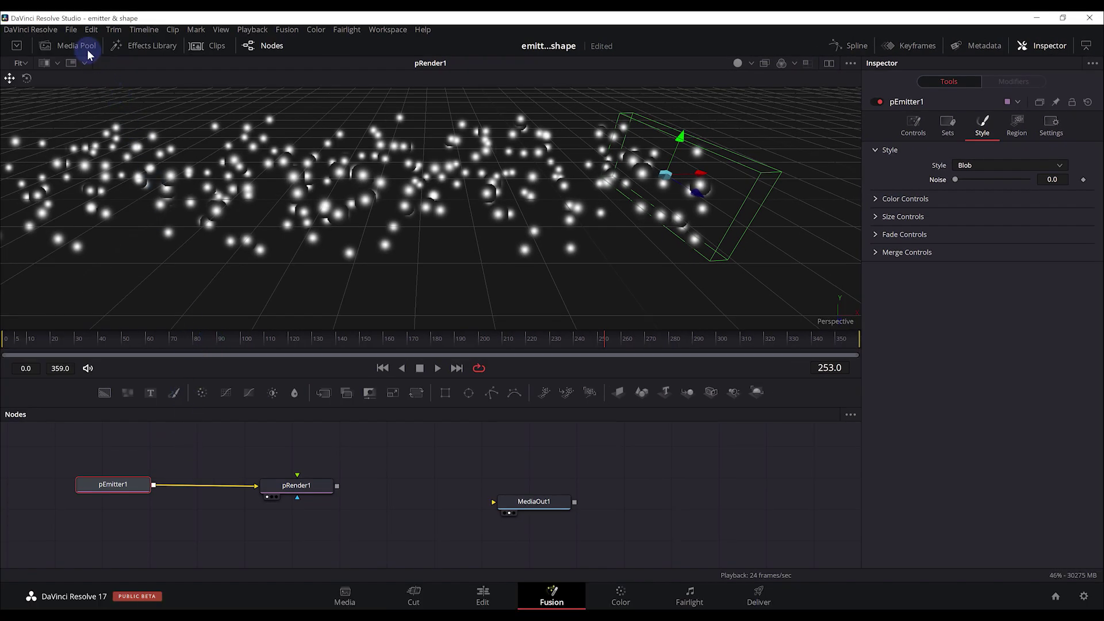
pyautogui.click(87, 50)
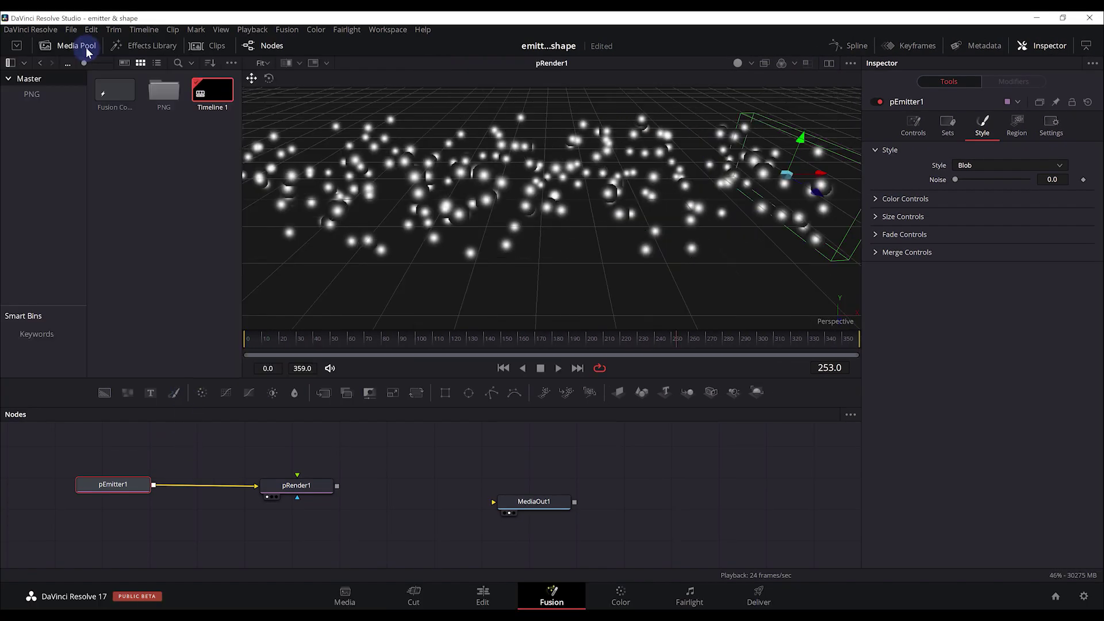
pyautogui.doubleClick(153, 96)
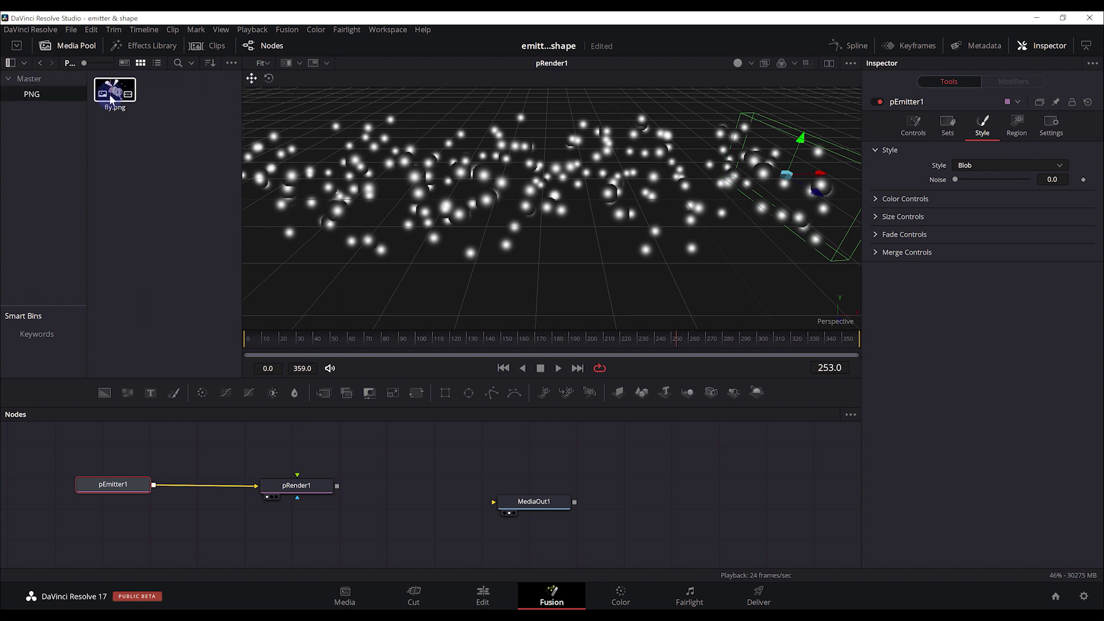
pyautogui.moveTo(113, 96); pyautogui.dragTo(171, 533)
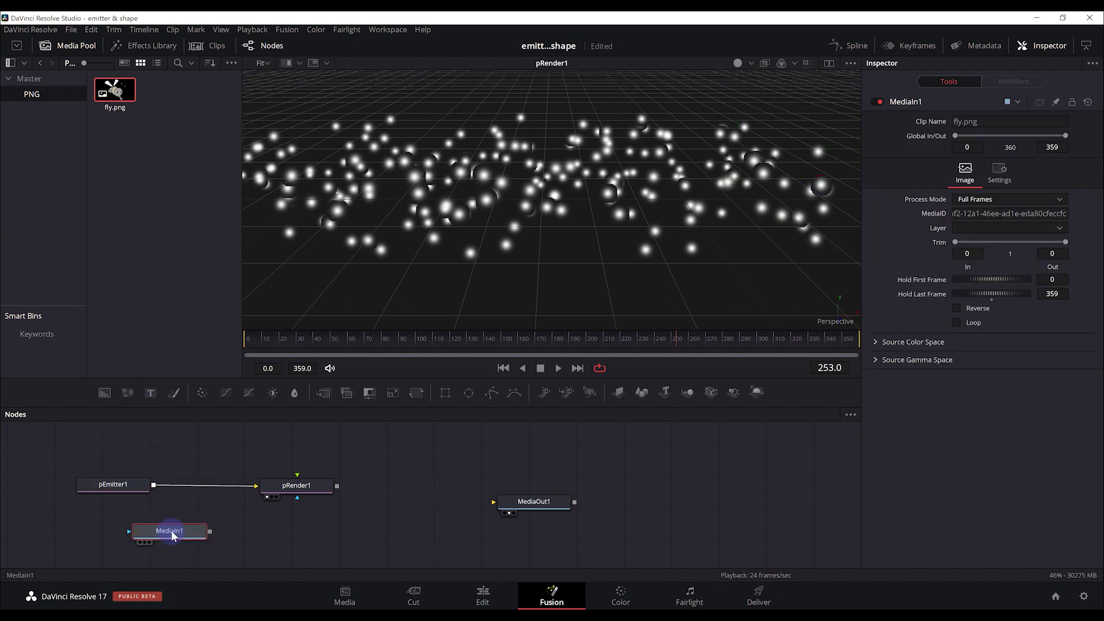
pyautogui.press('1')
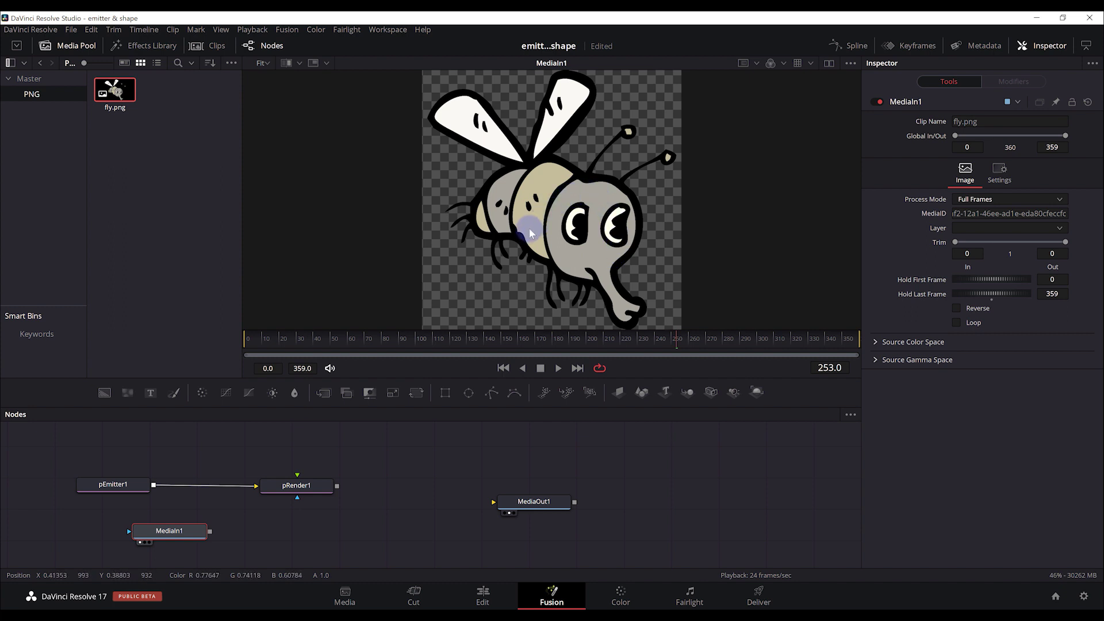
# Step: Switch pEmitter1's particle Style from Blob to Bitmap and save
pyautogui.click(123, 484)
pyautogui.press('1')
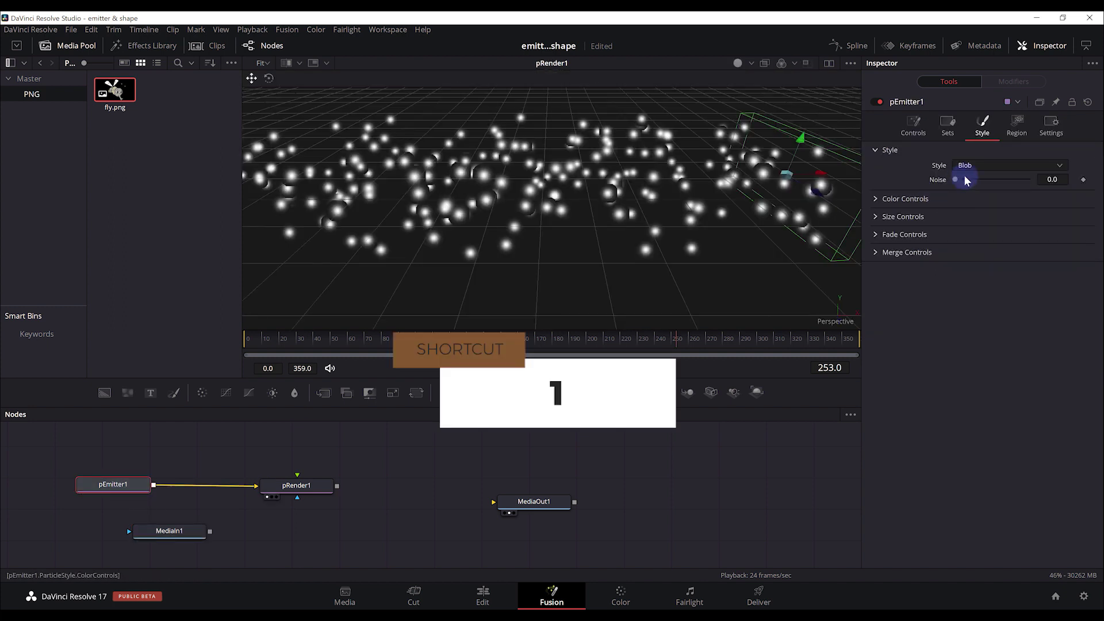
pyautogui.click(965, 166)
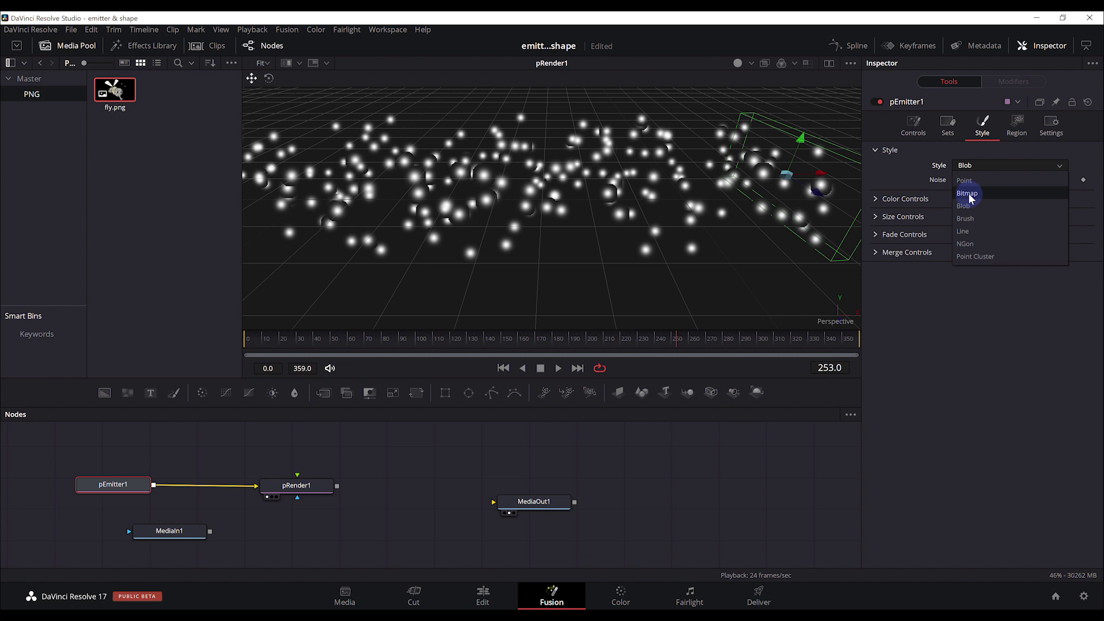
pyautogui.click(968, 193)
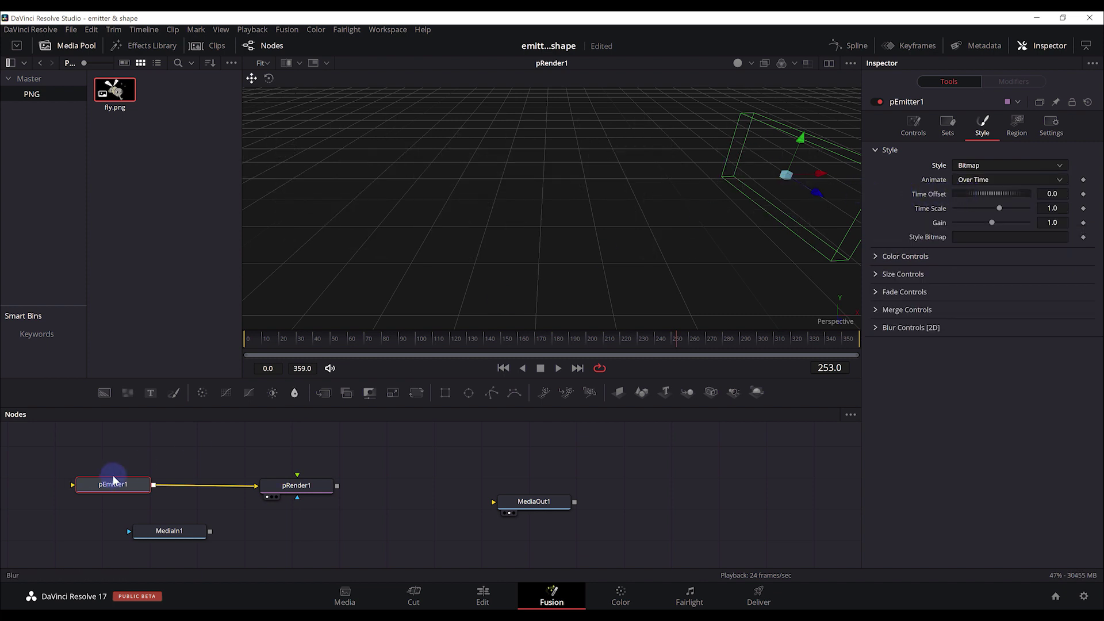
pyautogui.hotkey('ctrl', 's')
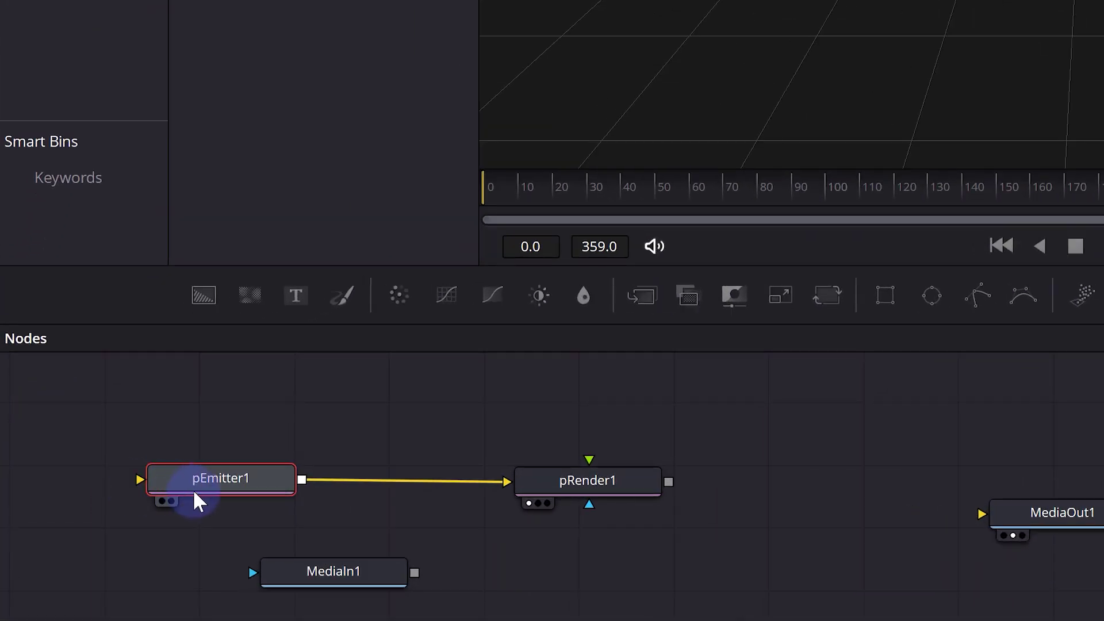
# Step: Connect MediaIn1's fly image to pEmitter1's bitmap input
pyautogui.click(230, 566)
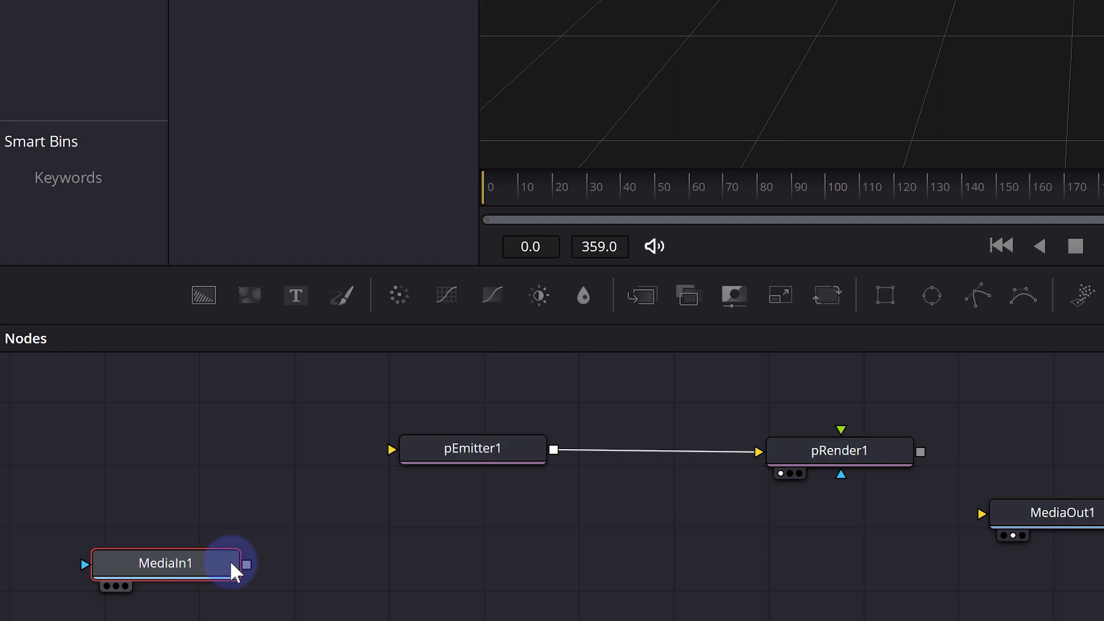
pyautogui.moveTo(247, 564); pyautogui.dragTo(391, 449)
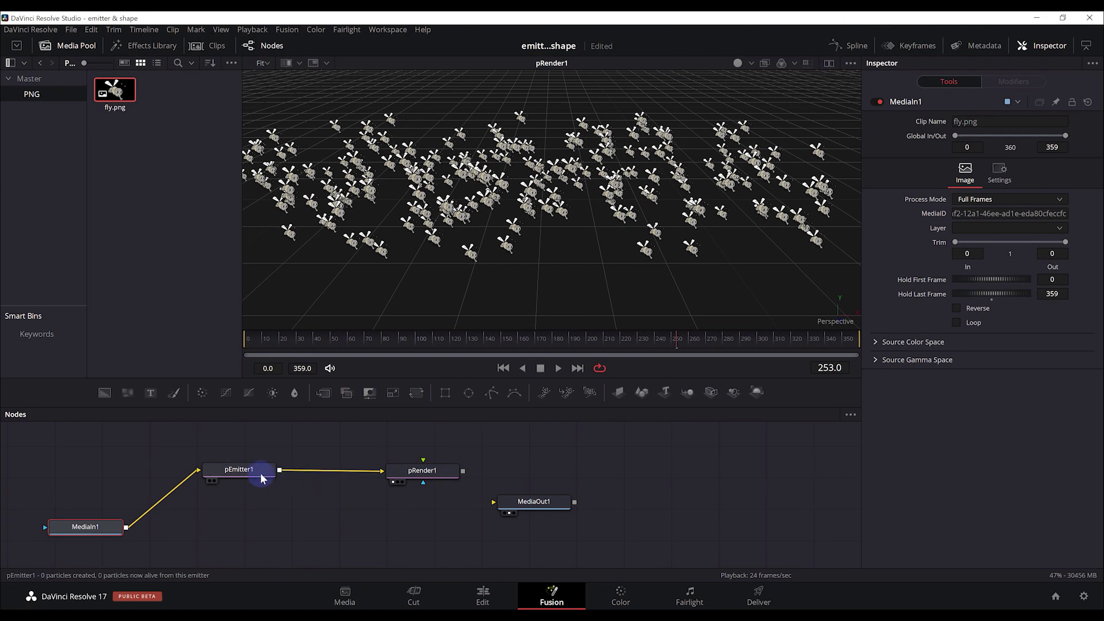
pyautogui.click(260, 478)
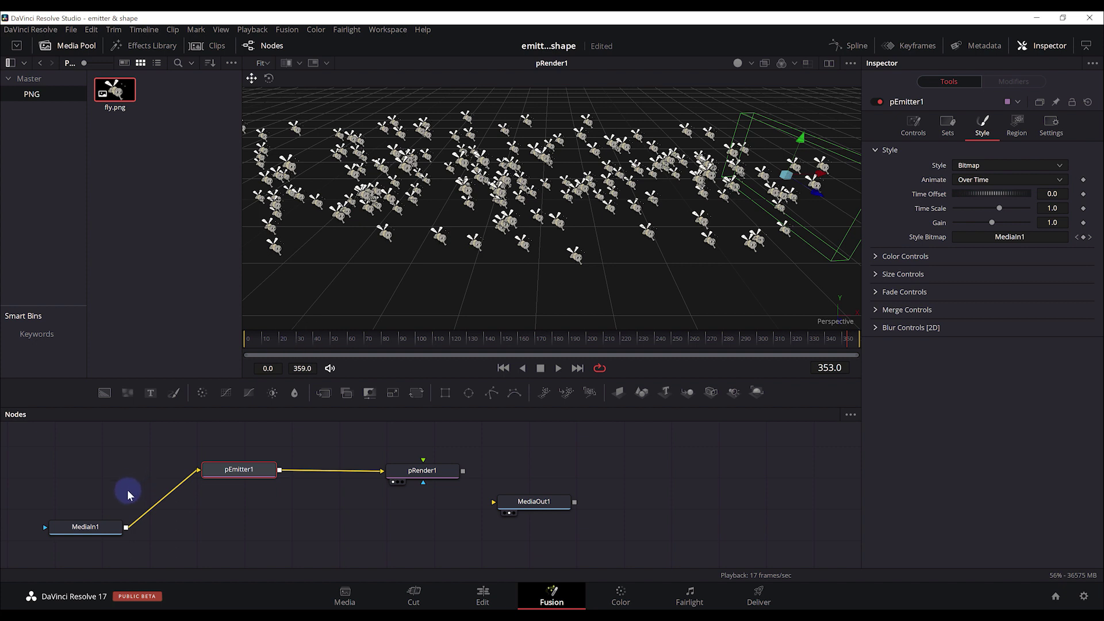
pyautogui.click(92, 527)
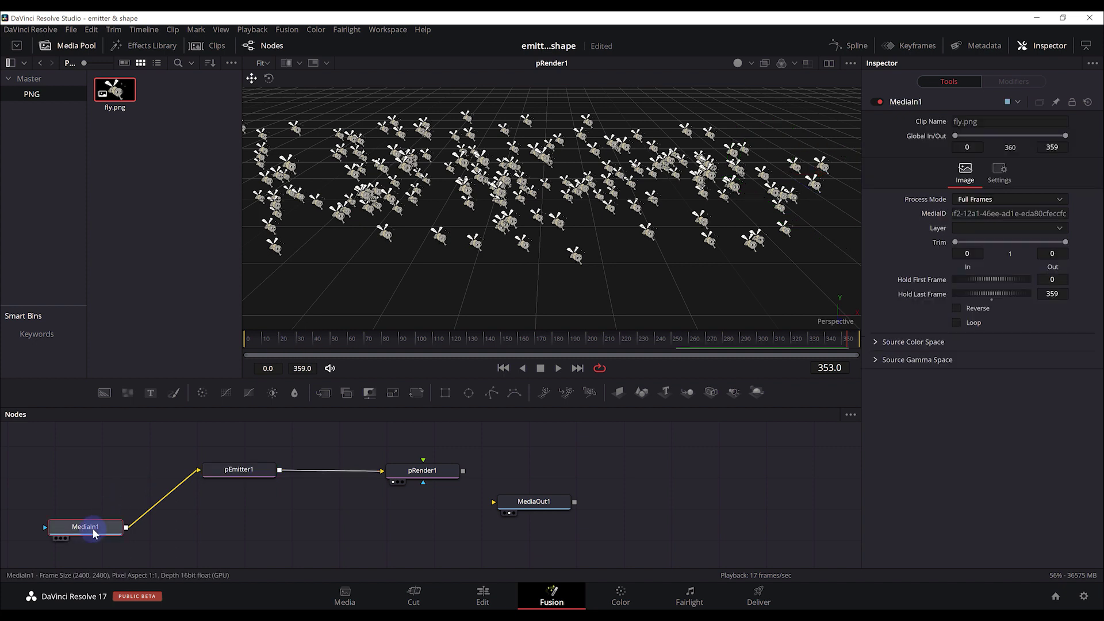
# Step: Insert Transform1 after MediaIn1 with Flip Horizontal on, then play back the flipped flies
pyautogui.click(413, 394)
pyautogui.moveTo(255, 521); pyautogui.dragTo(195, 530)
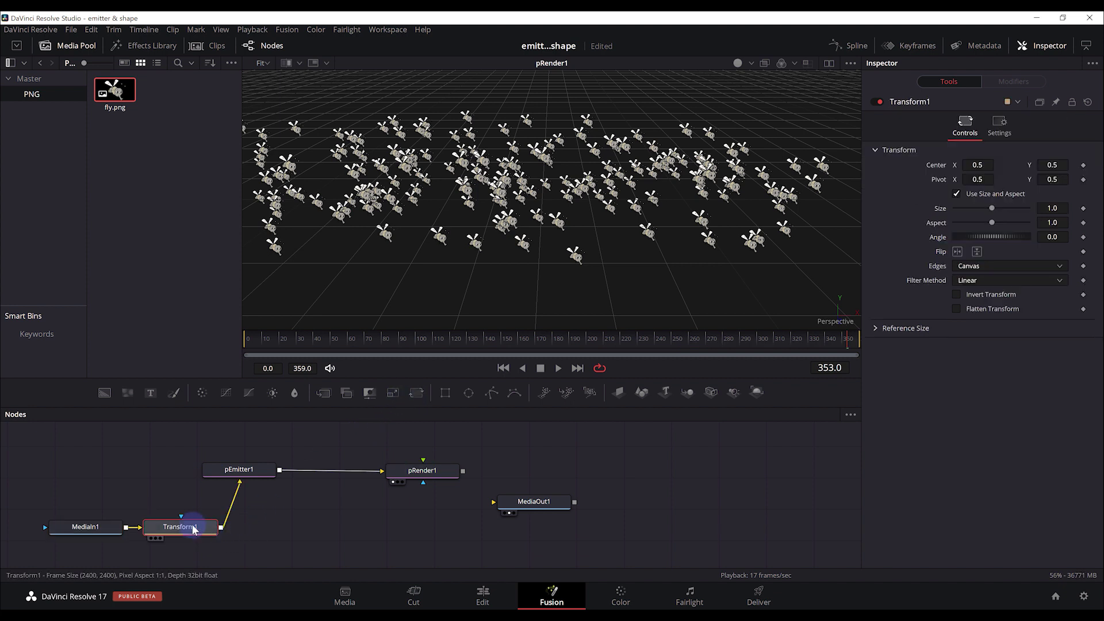
pyautogui.click(957, 252)
pyautogui.click(768, 149)
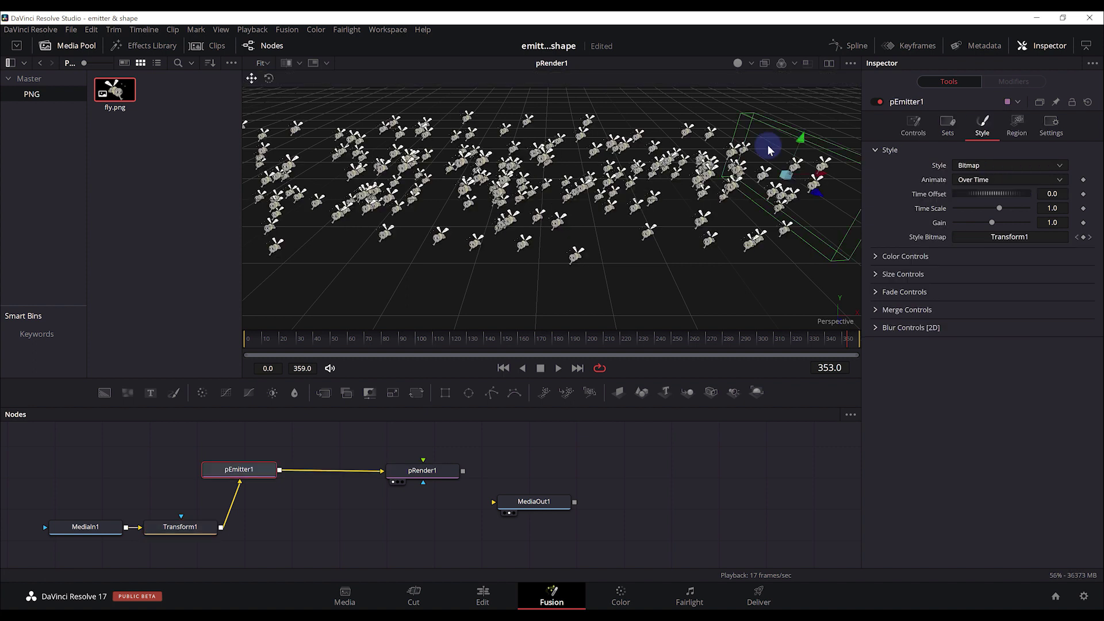
pyautogui.press('space')
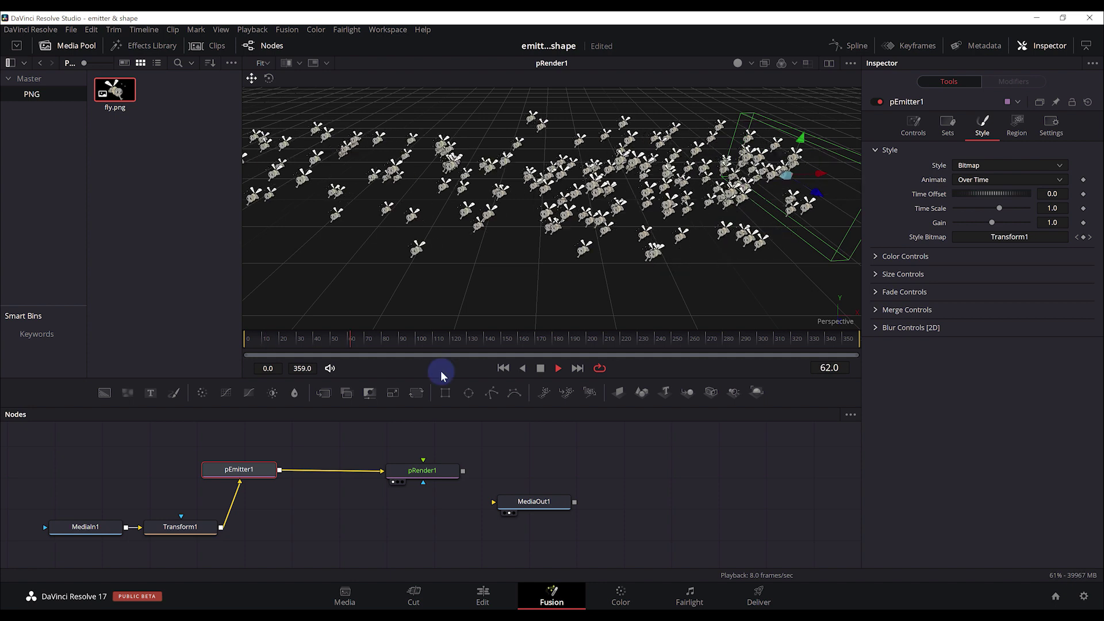
pyautogui.press('space')
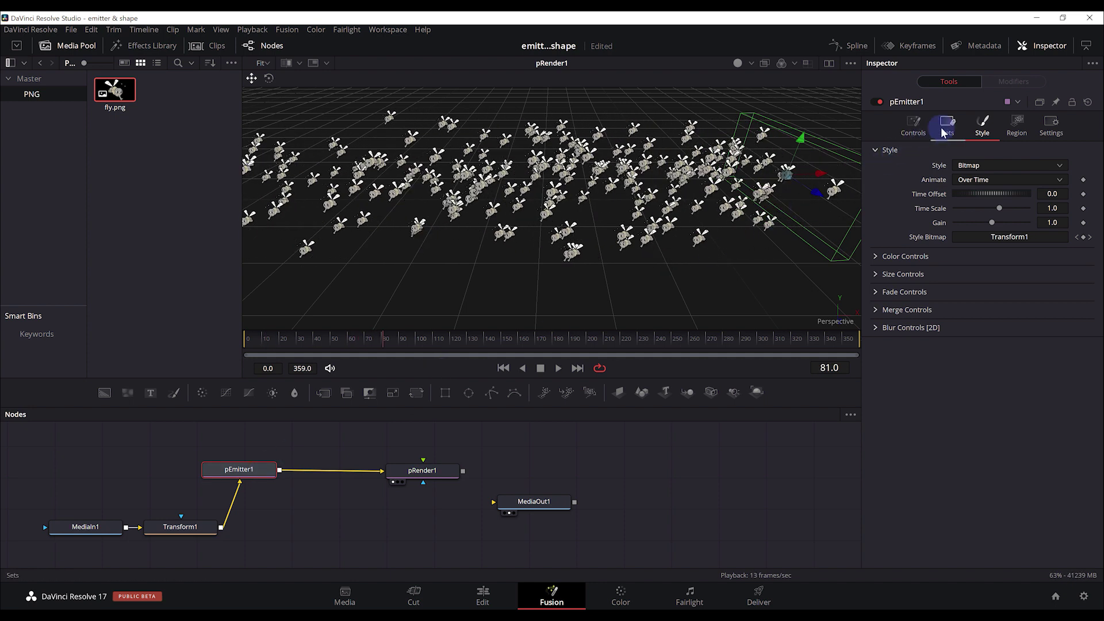
# Step: Raise pEmitter1's Velocity Variance to 0.953 and its Size Variance to about 0.15
pyautogui.click(913, 125)
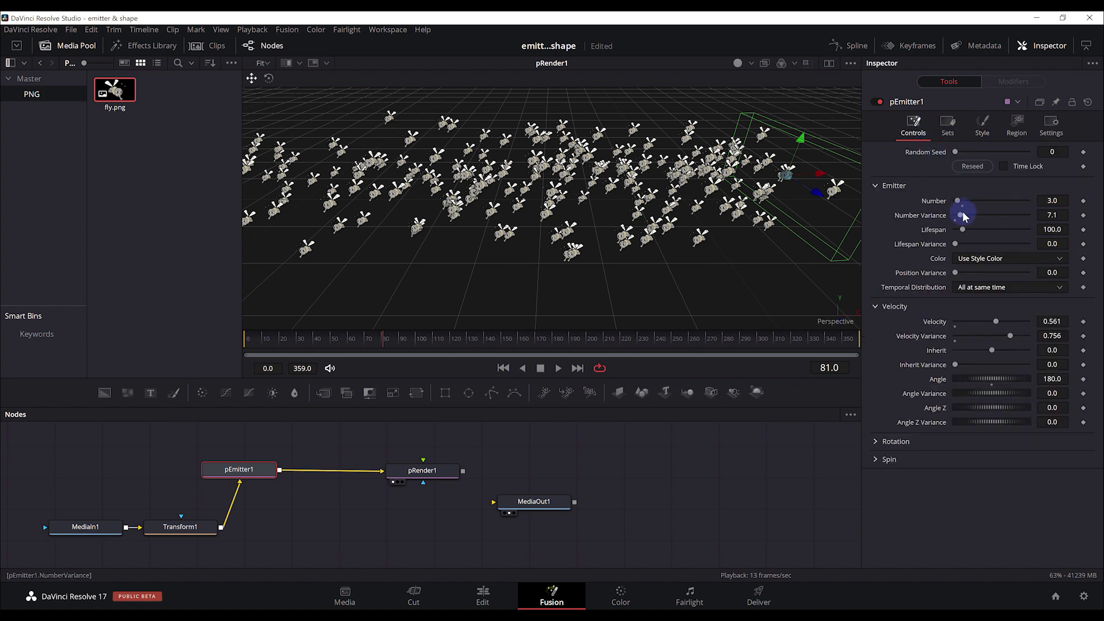
pyautogui.moveTo(955, 335); pyautogui.dragTo(1025, 339)
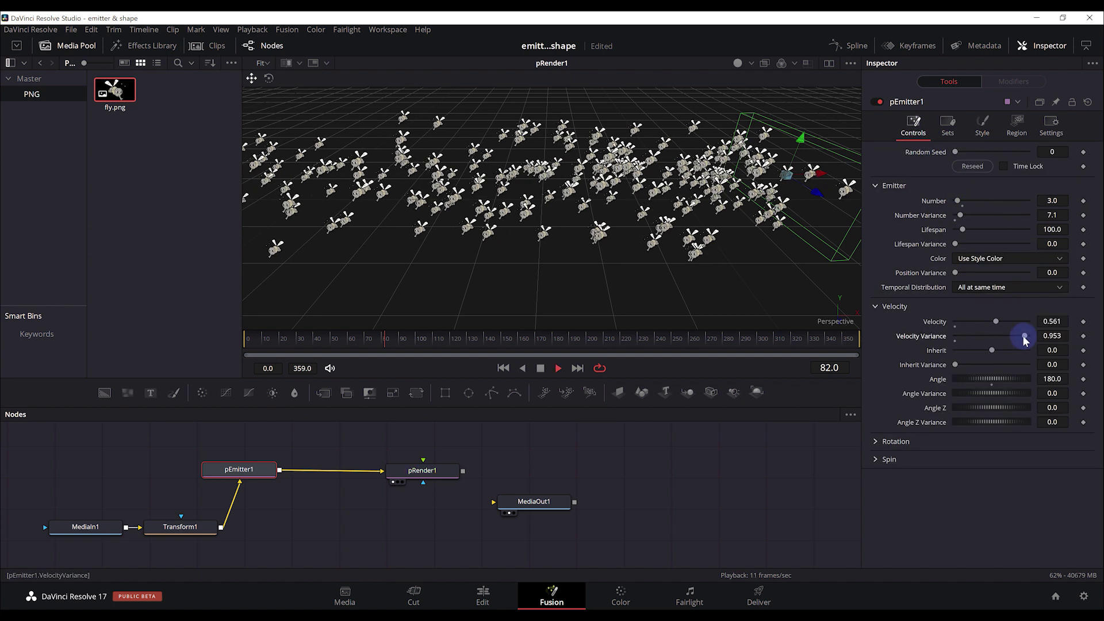
pyautogui.click(982, 125)
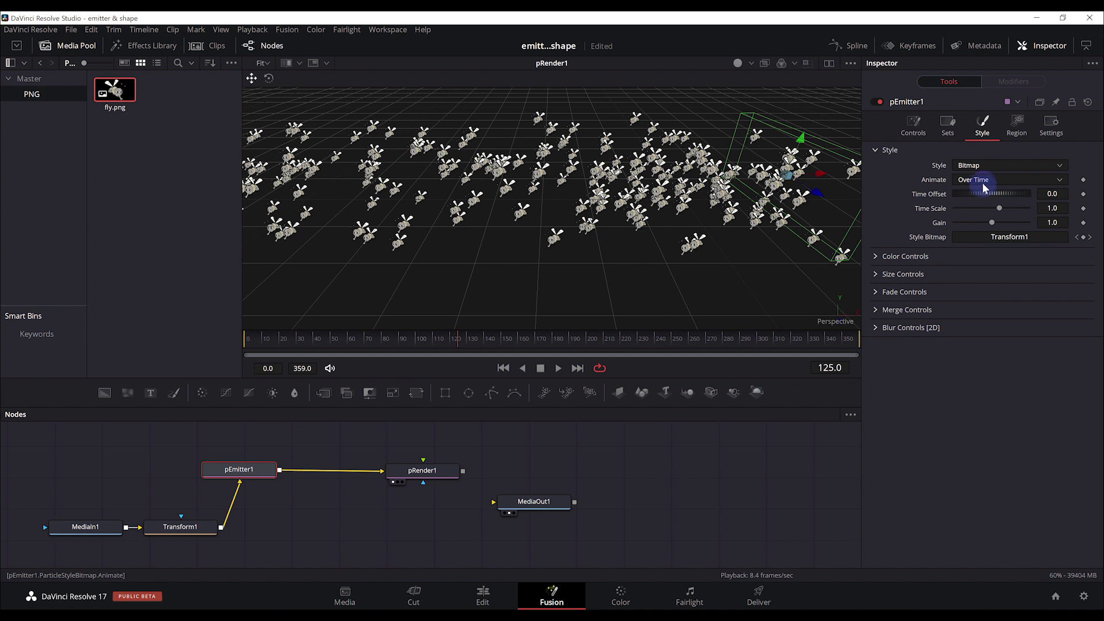
pyautogui.click(963, 274)
pyautogui.moveTo(956, 305); pyautogui.dragTo(975, 302)
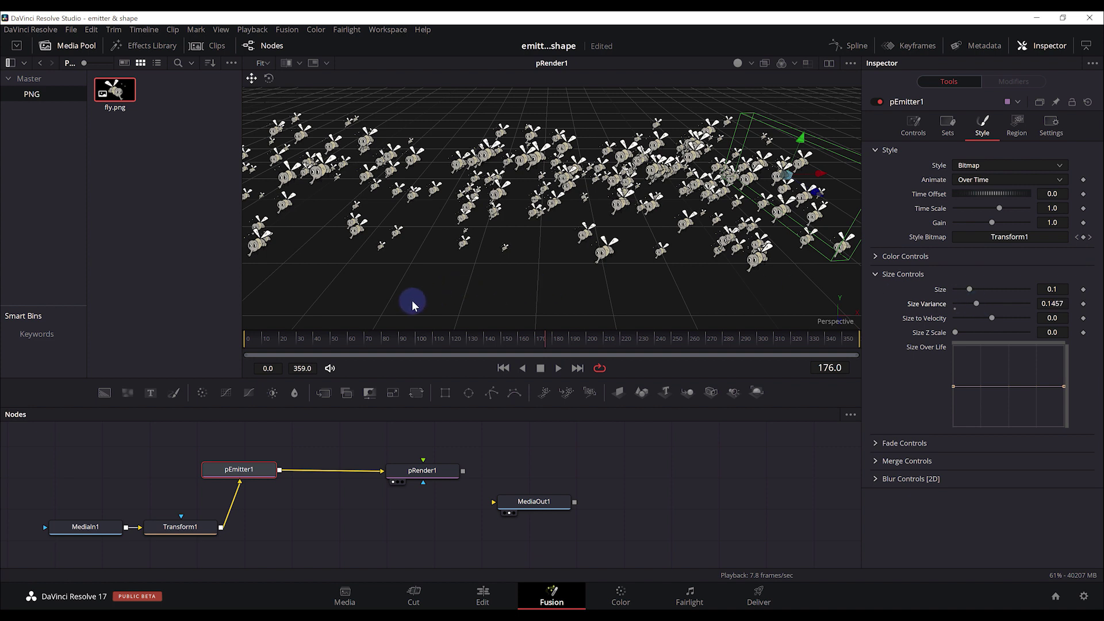
# Step: Scrub back to an early frame and play the swarm to check the varied fly sizes
pyautogui.moveTo(331, 343); pyautogui.dragTo(268, 346)
pyautogui.press('space')
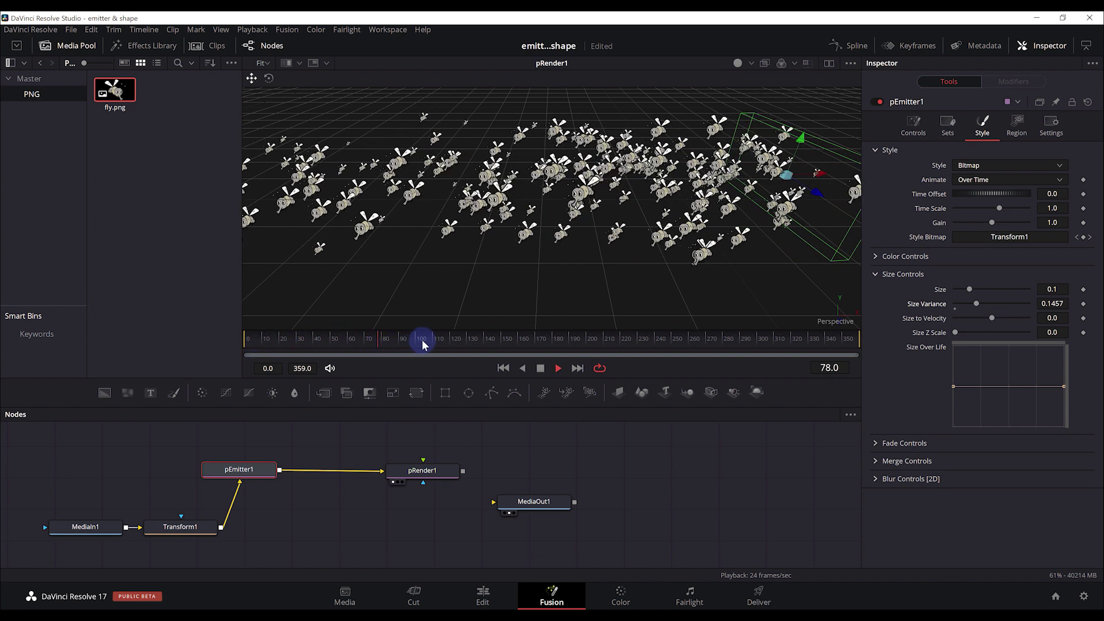
pyautogui.press('space')
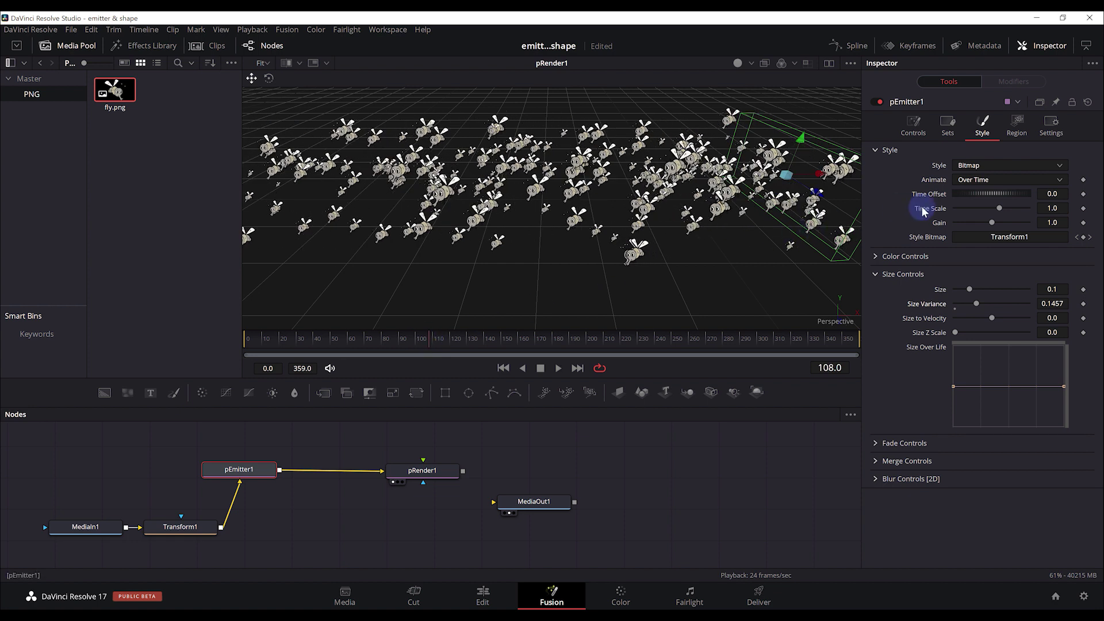
pyautogui.click(913, 123)
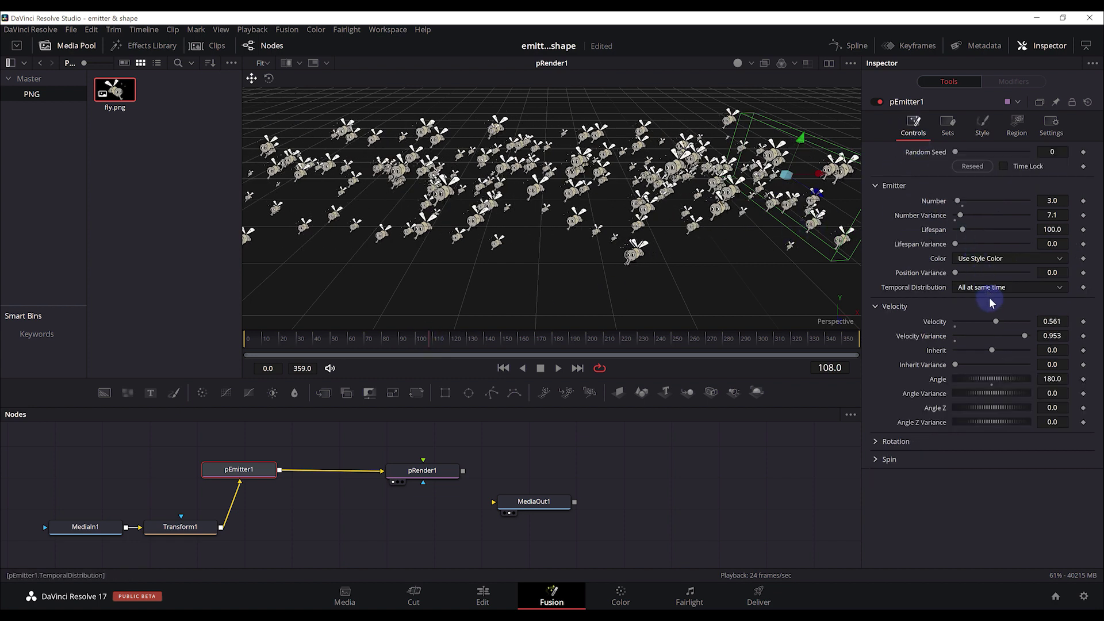
# Step: Drag pEmitter1's Velocity down to 0.126 and Velocity Variance to 0.353, previewing the slower flies
pyautogui.moveTo(996, 323)
pyautogui.mouseDown()
pyautogui.moveTo(961, 326)
pyautogui.moveTo(987, 336)
pyautogui.mouseUp()
pyautogui.press('space')
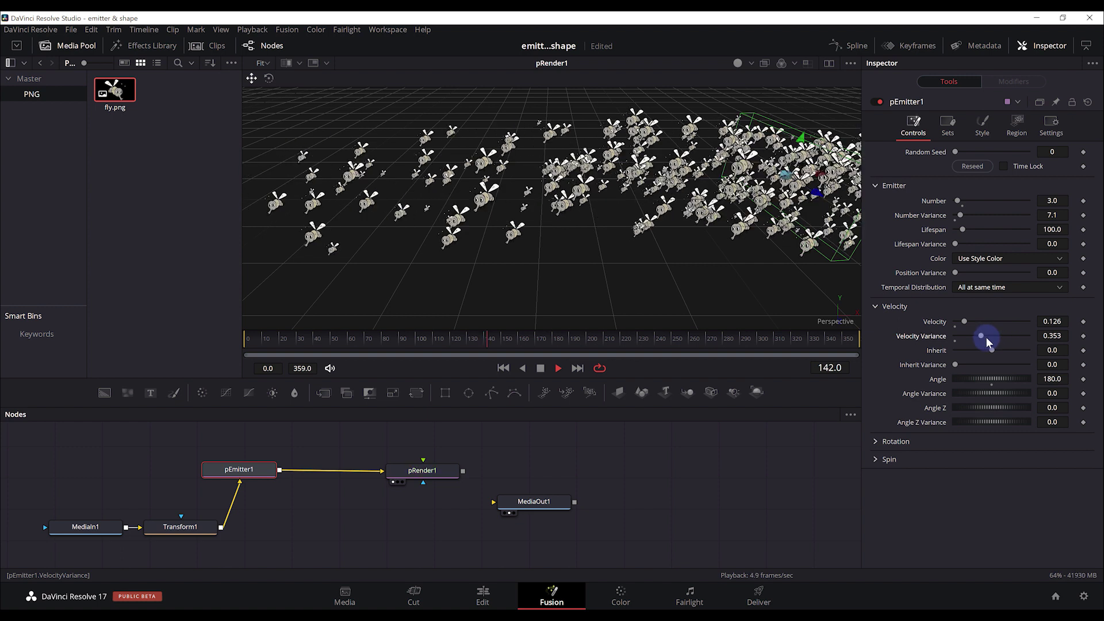
pyautogui.moveTo(986, 336); pyautogui.dragTo(980, 336)
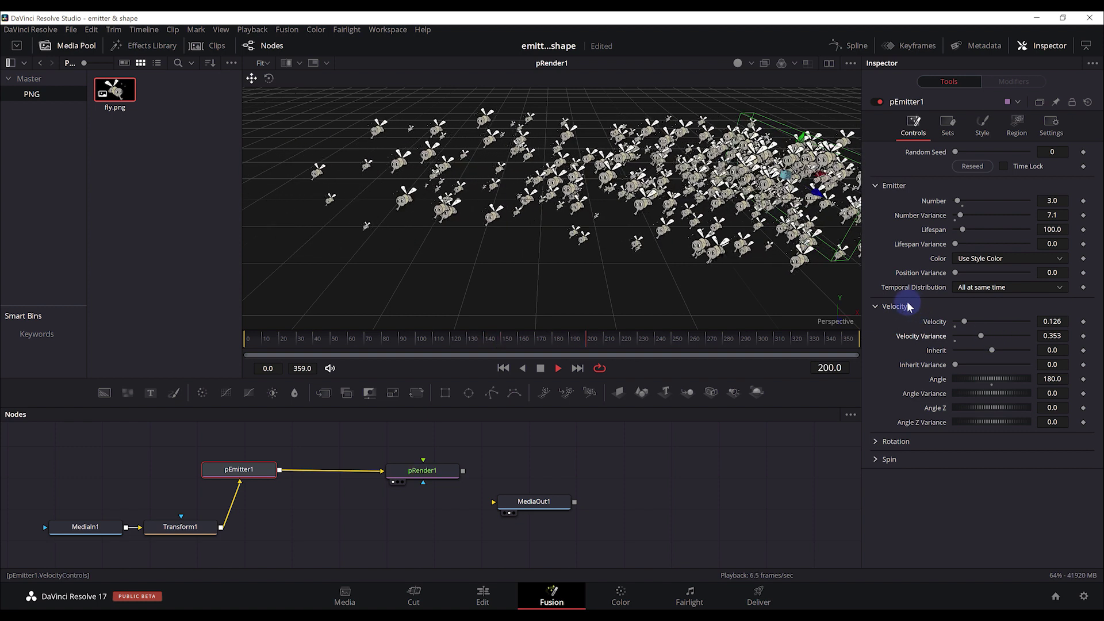